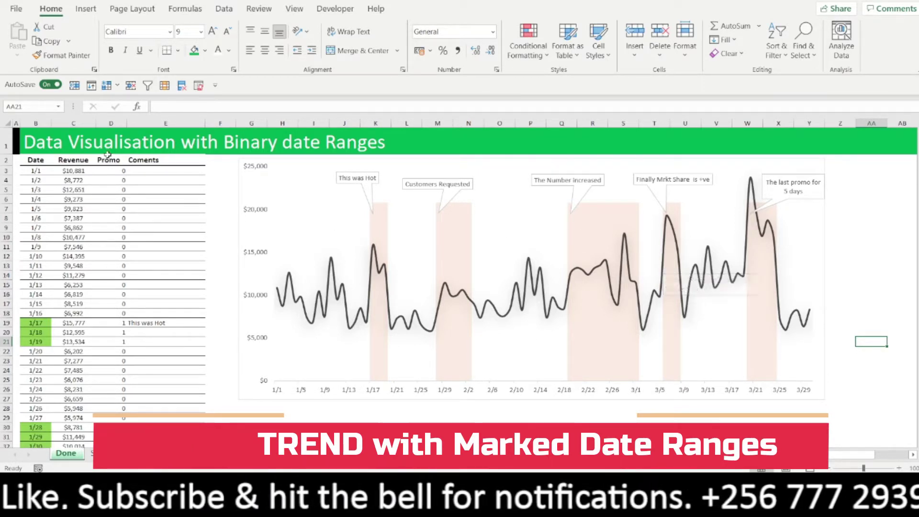
Step: Examine the Date, Revenue, Promo and Coments columns, the green-marked promo dates and the trend chart's shaded ranges on the Done sheet
{"action": "left_click_drag", "start_coordinate": [35, 160], "coordinate": [44, 313]}
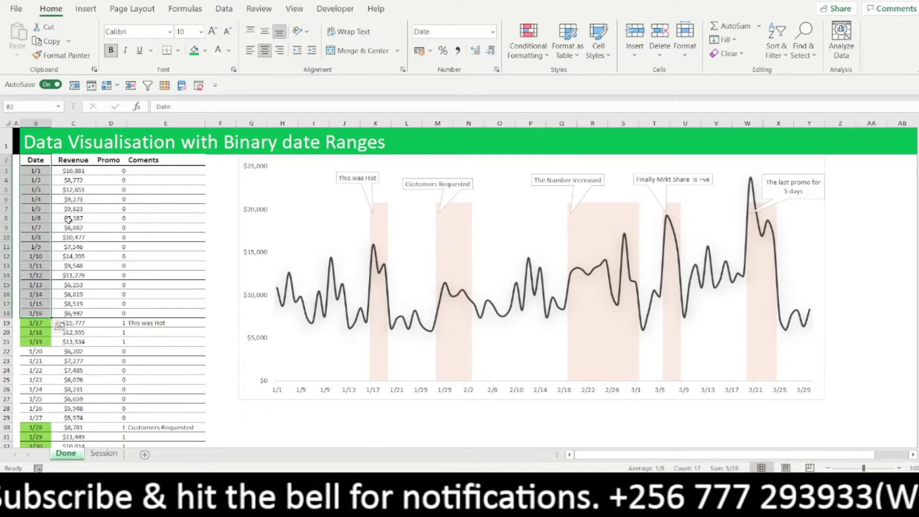
{"action": "left_click_drag", "start_coordinate": [62, 160], "coordinate": [72, 307]}
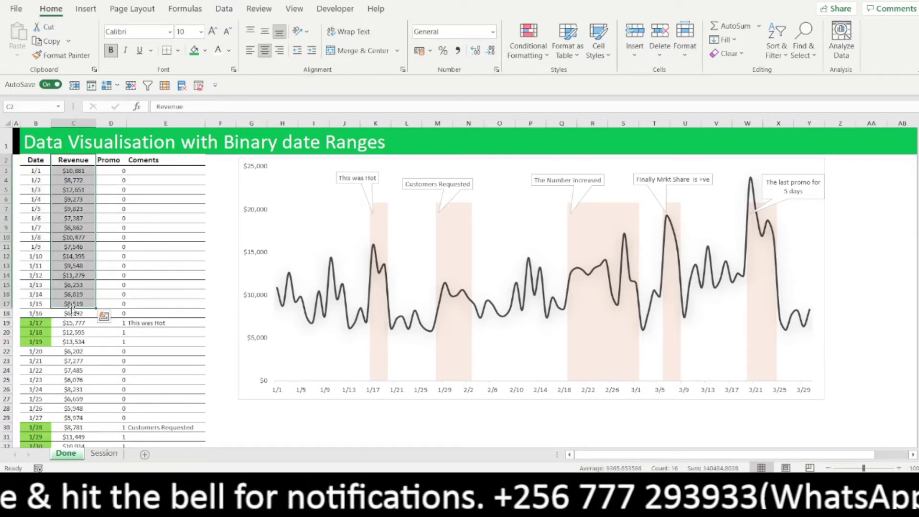
{"action": "left_click", "coordinate": [136, 325]}
{"action": "left_click_drag", "start_coordinate": [38, 324], "coordinate": [40, 342]}
{"action": "scroll", "coordinate": [51, 396], "scroll_direction": "down", "scroll_amount": 1}
{"action": "left_click_drag", "start_coordinate": [36, 380], "coordinate": [36, 427]}
{"action": "scroll", "coordinate": [105, 311], "scroll_direction": "up", "scroll_amount": 1}
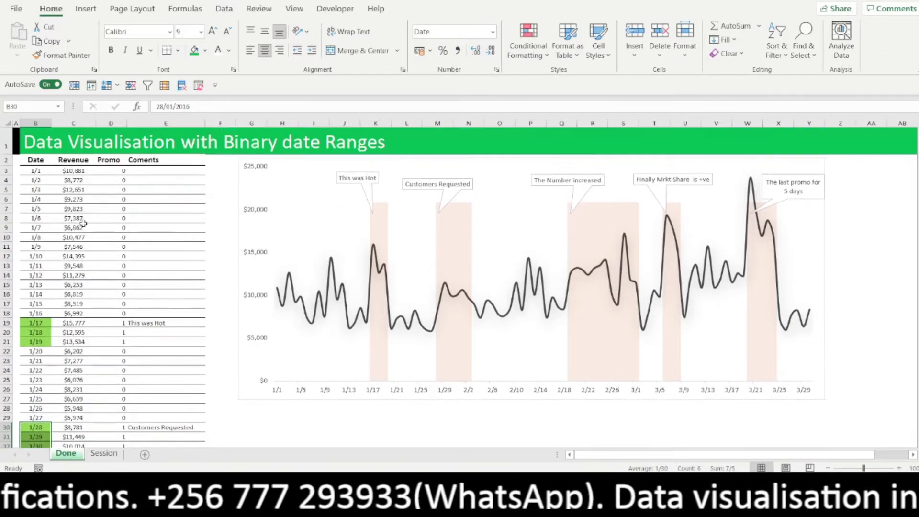
{"action": "left_click", "coordinate": [114, 162]}
{"action": "mouse_move", "coordinate": [124, 323]}
{"action": "left_mouse_down"}
{"action": "mouse_move", "coordinate": [119, 340]}
{"action": "mouse_move", "coordinate": [129, 339]}
{"action": "left_mouse_up"}
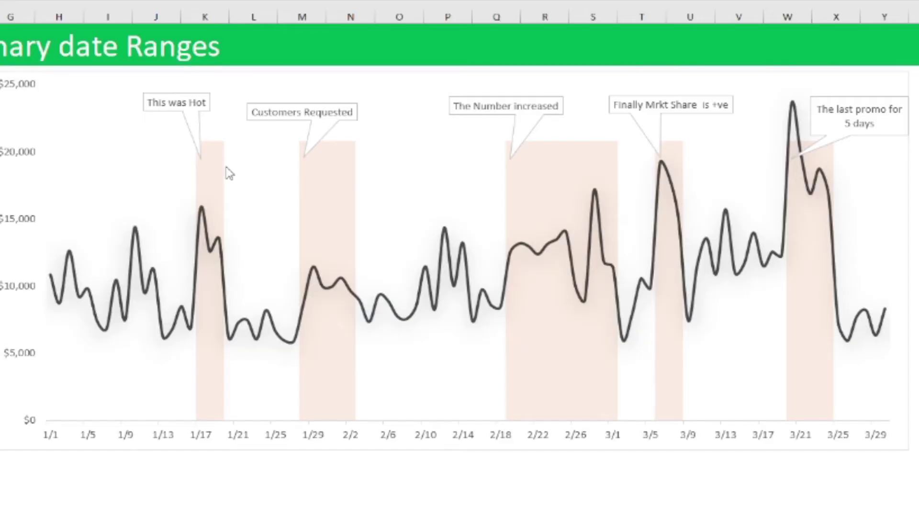
{"action": "mouse_move", "coordinate": [229, 172]}
{"action": "mouse_move", "coordinate": [135, 228]}
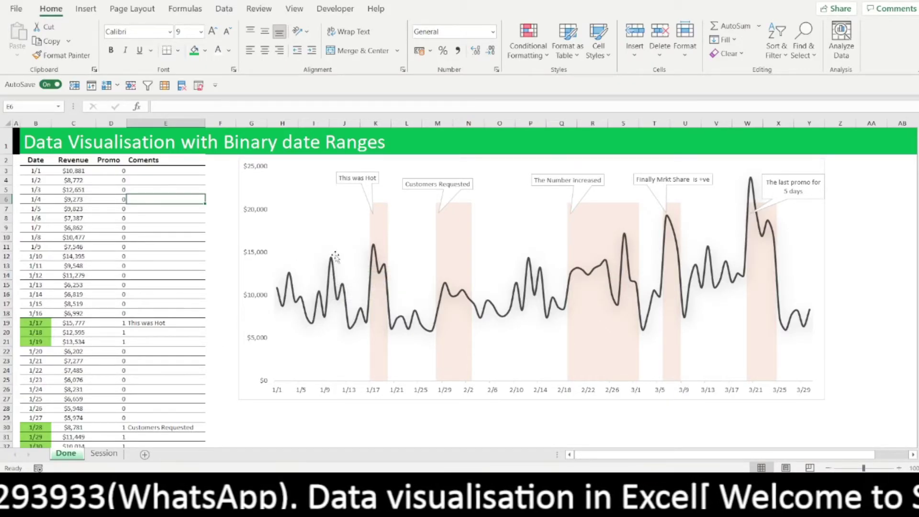
Step: Fill the 1/8 date cell with green and set the Promo value for that date to 1
{"action": "left_click", "coordinate": [47, 238]}
{"action": "left_click", "coordinate": [195, 50]}
{"action": "left_click", "coordinate": [76, 246]}
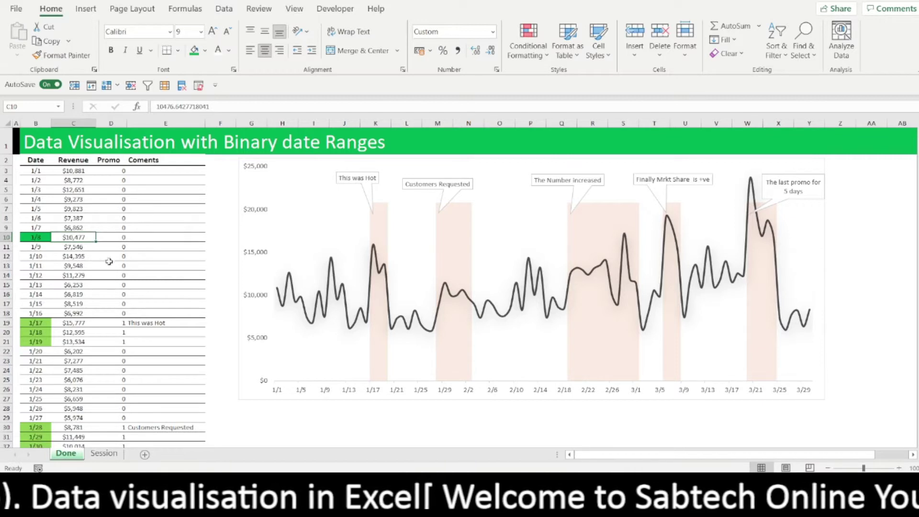
{"action": "left_click", "coordinate": [123, 237]}
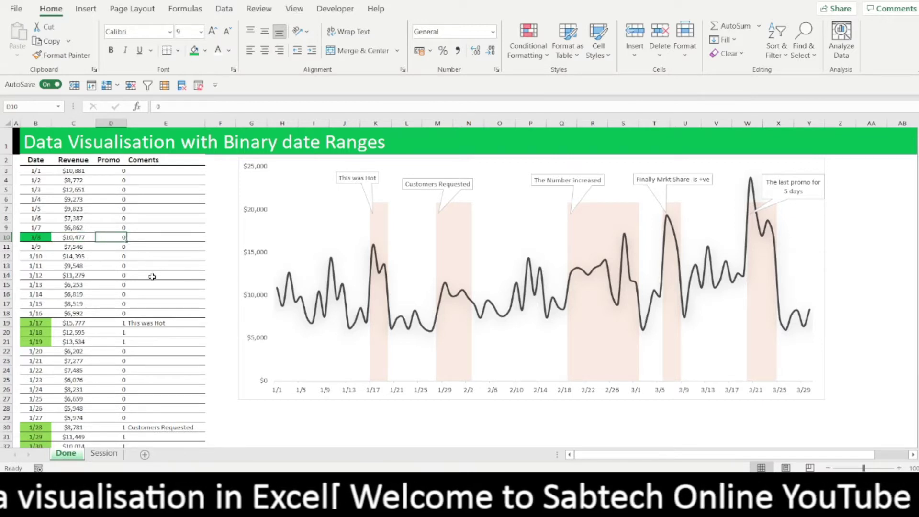
{"action": "type", "text": "1"}
{"action": "left_click", "coordinate": [162, 257]}
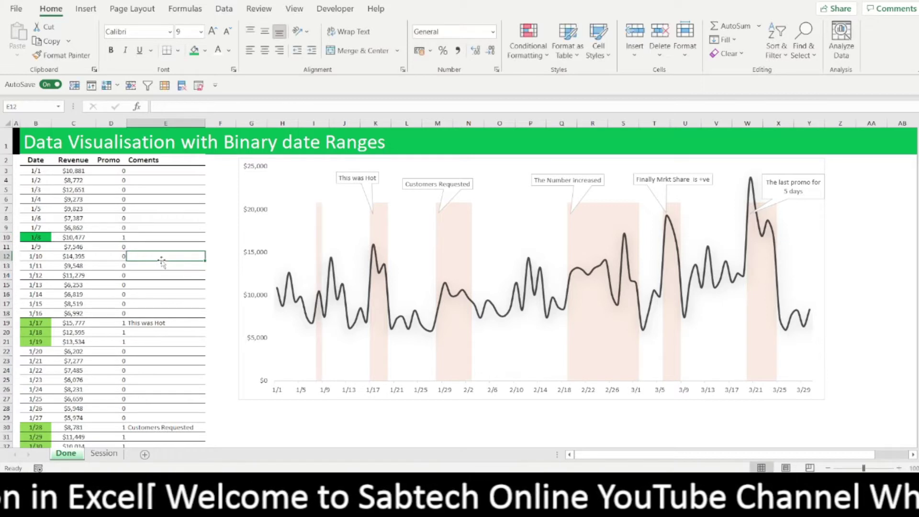
Step: Set the Promo values for 1/9 and 1/10 to 1, extending the marked promo range on the chart
{"action": "left_click", "coordinate": [124, 237]}
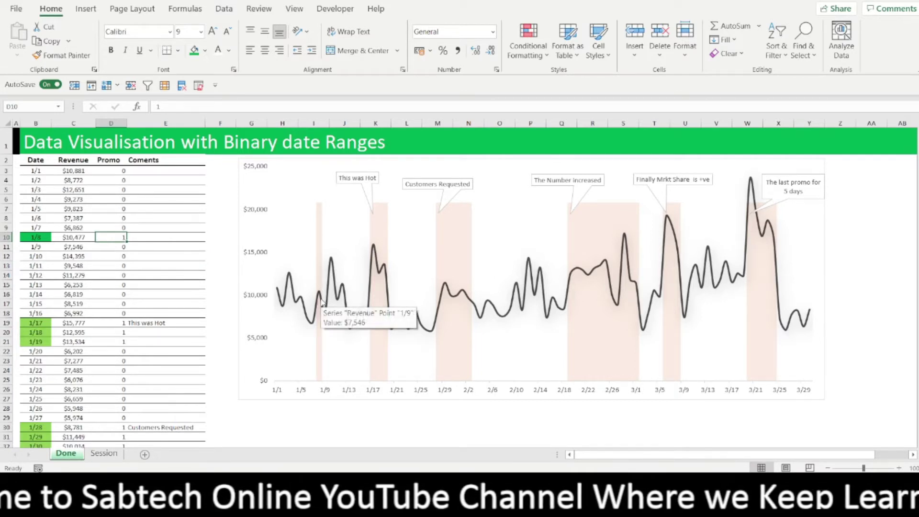
{"action": "left_click", "coordinate": [124, 258]}
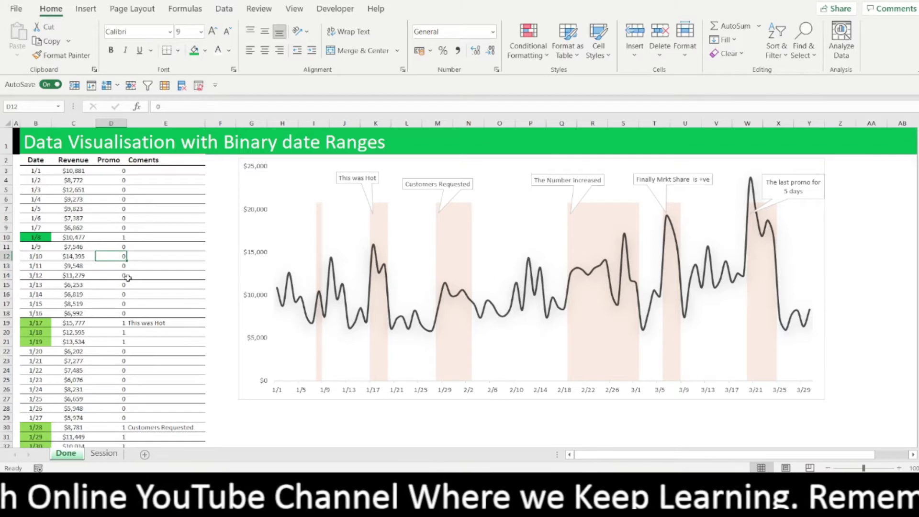
{"action": "type", "text": "1"}
{"action": "left_click", "coordinate": [124, 247]}
{"action": "type", "text": "1"}
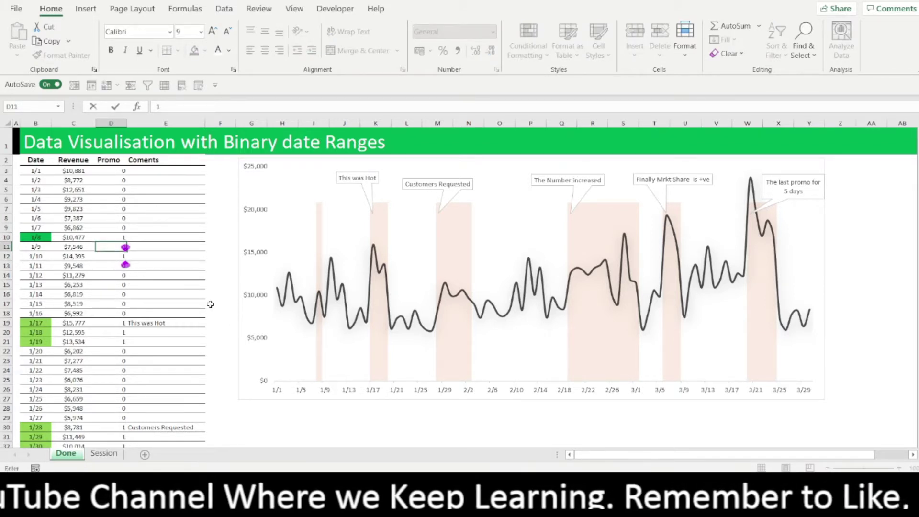
{"action": "left_click", "coordinate": [180, 264]}
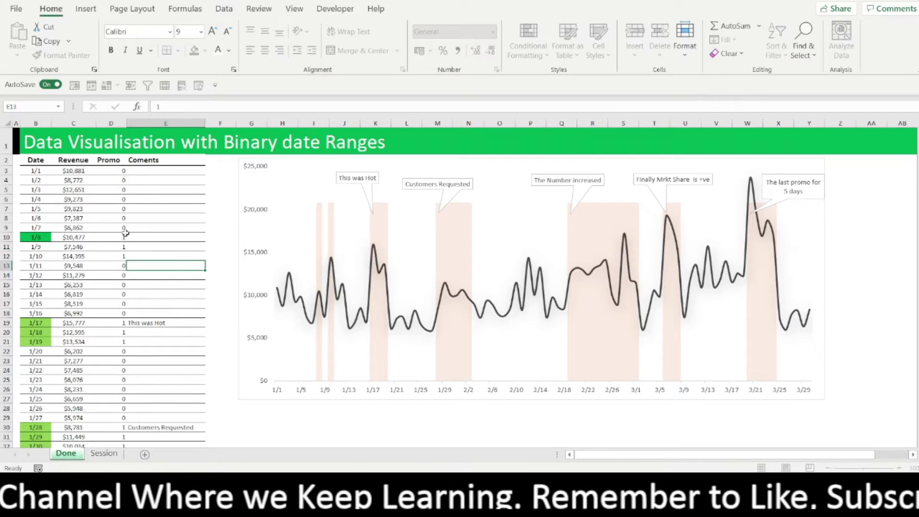
{"action": "left_click", "coordinate": [128, 260]}
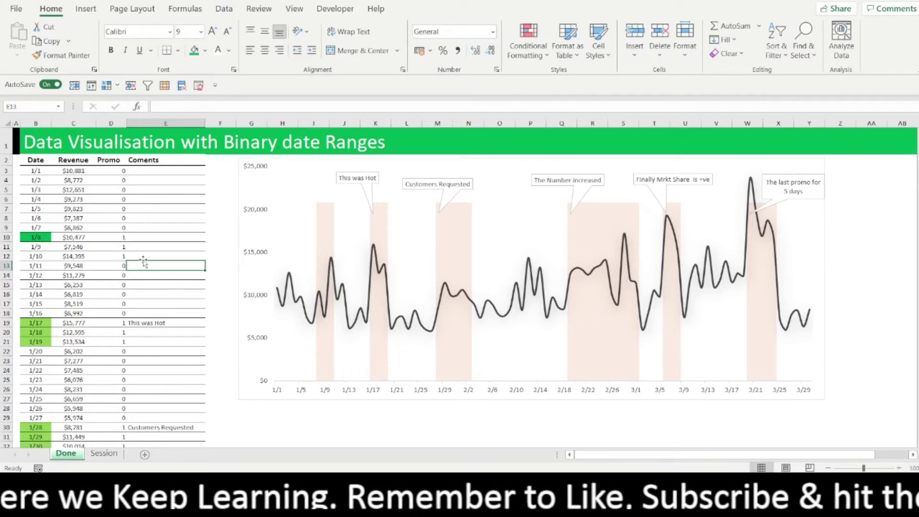
Step: Add the comment "Promo was unveiled" to the 1/8 row in cell E10
{"action": "left_click", "coordinate": [139, 238]}
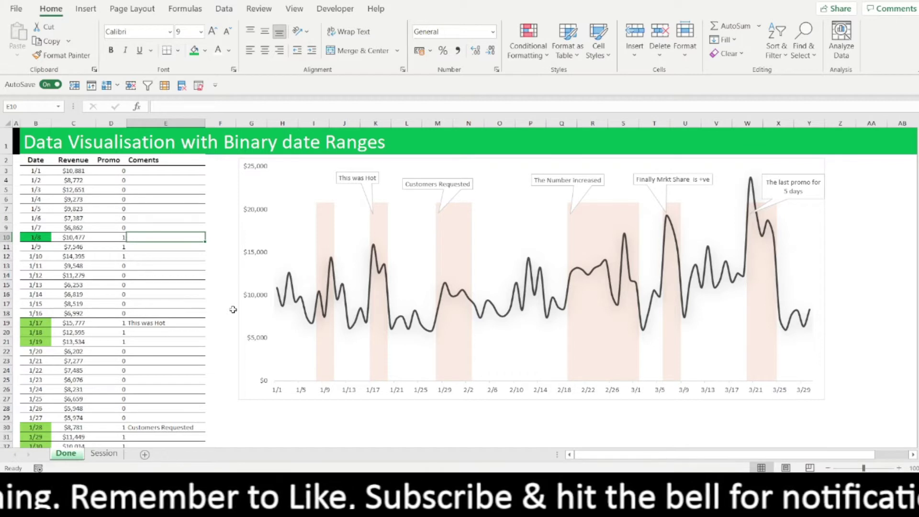
{"action": "type", "text": "Pro"}
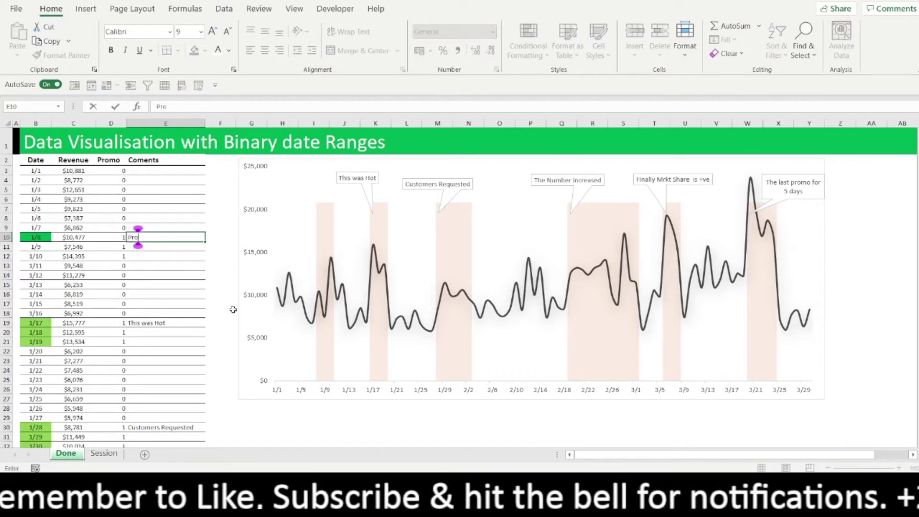
{"action": "type", "text": "mo was"}
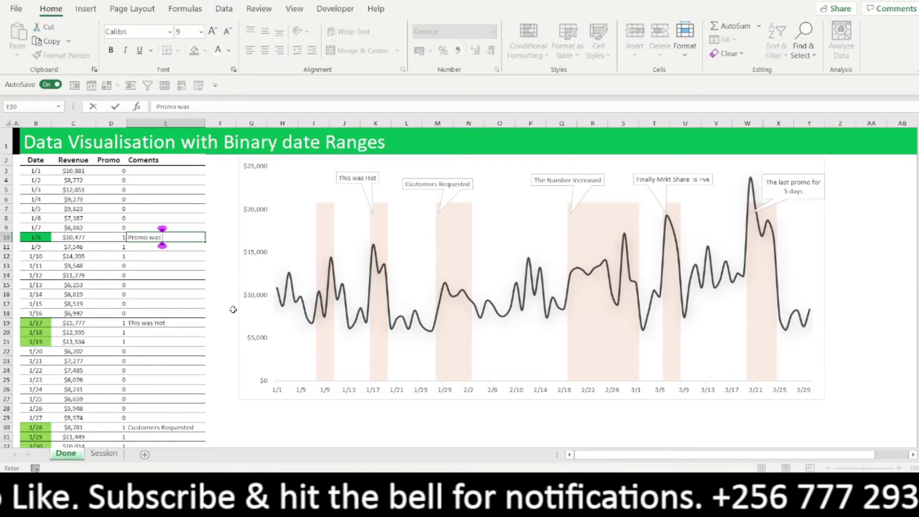
{"action": "type", "text": " unv"}
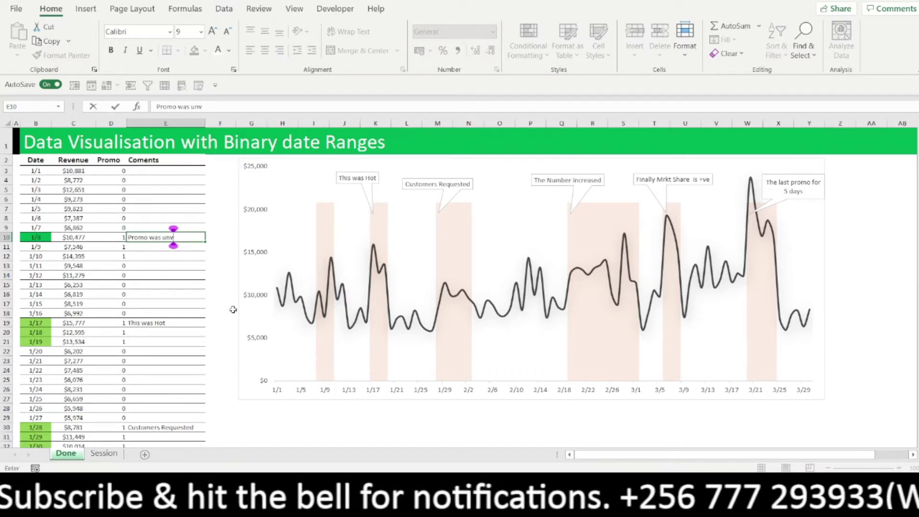
{"action": "type", "text": "erled"}
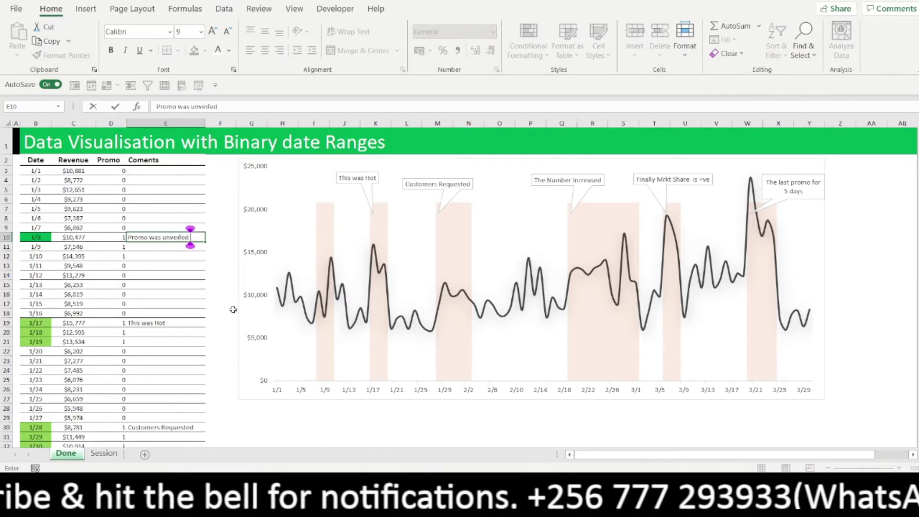
{"action": "key", "text": "Return"}
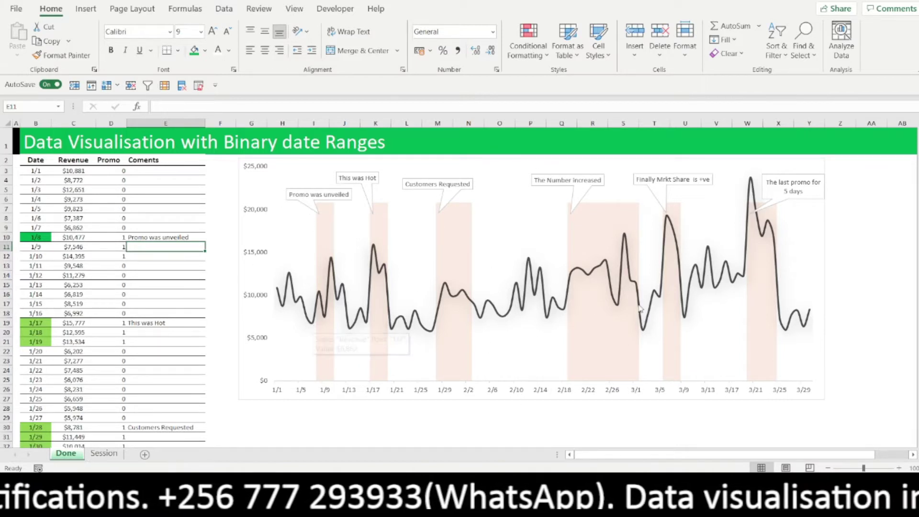
{"action": "mouse_move", "coordinate": [611, 289]}
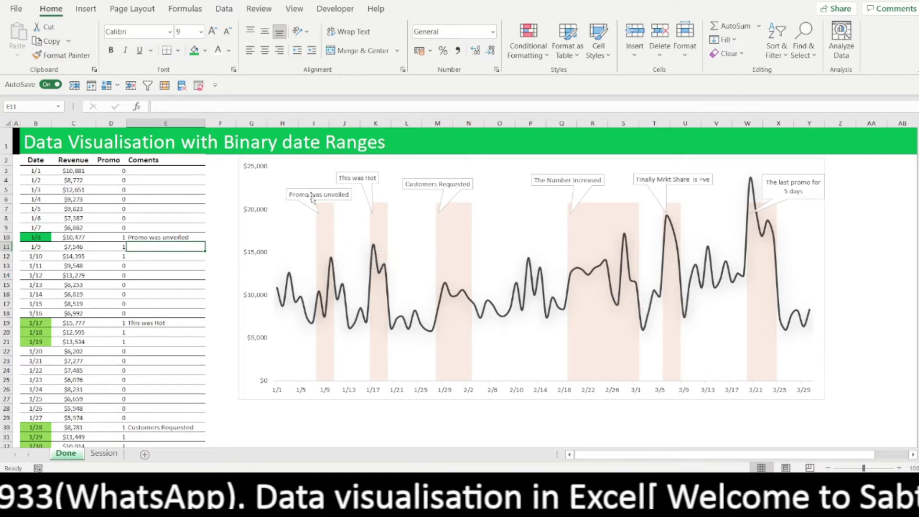
{"action": "mouse_move", "coordinate": [334, 261]}
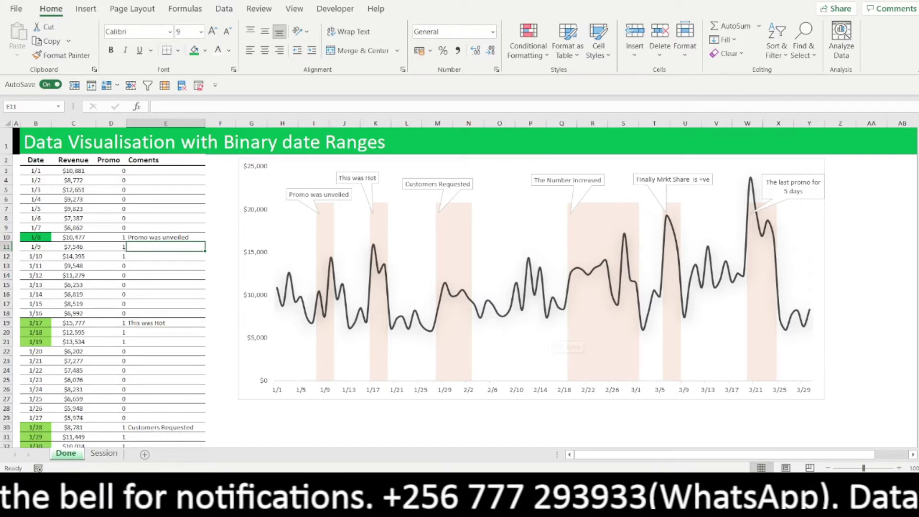
Step: Switch to the Session sheet and return to the first revenue record in cell C3
{"action": "left_click", "coordinate": [110, 457]}
{"action": "left_click", "coordinate": [86, 266]}
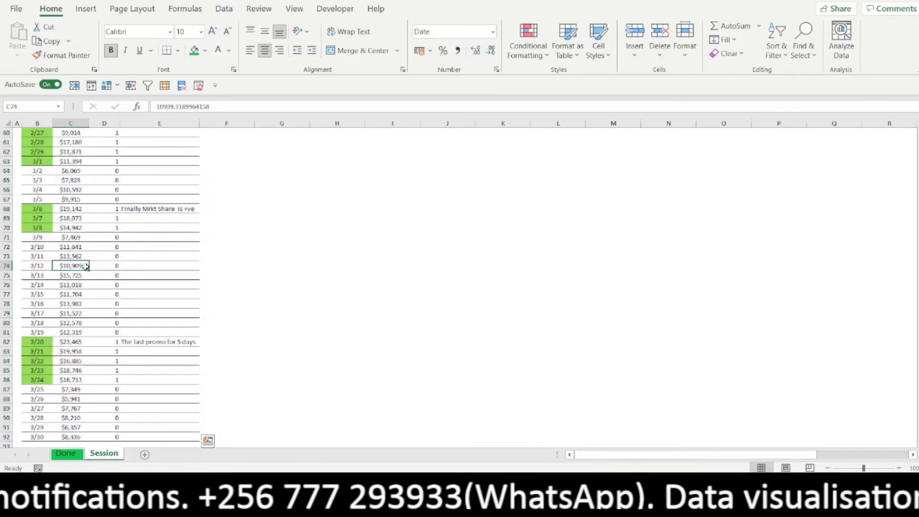
{"action": "scroll", "coordinate": [87, 265], "scroll_direction": "up", "scroll_amount": 20}
{"action": "key", "text": "ctrl+Up"}
{"action": "scroll", "coordinate": [99, 239], "scroll_direction": "up", "scroll_amount": 1}
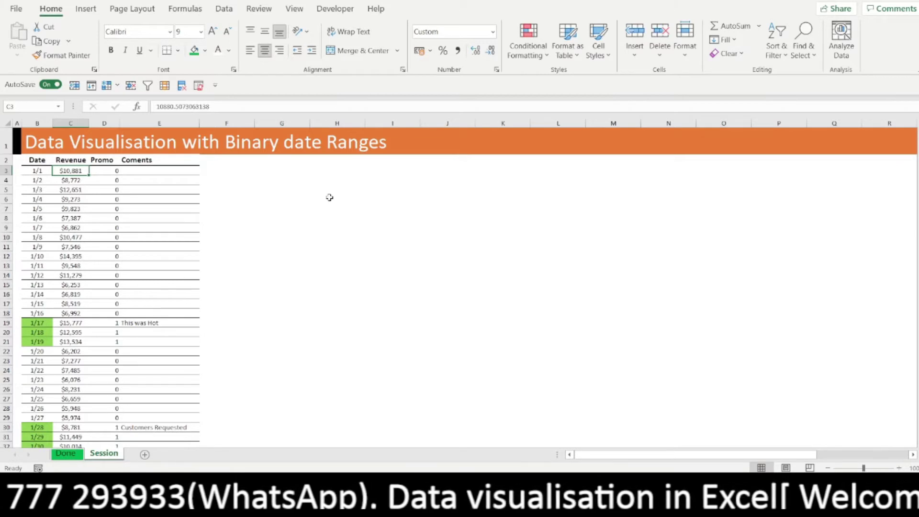
Step: Review the Session sheet's Date, Revenue and Promo columns, including the Promo flags for the green dates 1/17 to 1/19
{"action": "left_click_drag", "start_coordinate": [38, 162], "coordinate": [48, 325]}
{"action": "left_click_drag", "start_coordinate": [72, 165], "coordinate": [94, 325]}
{"action": "left_click_drag", "start_coordinate": [113, 160], "coordinate": [113, 290]}
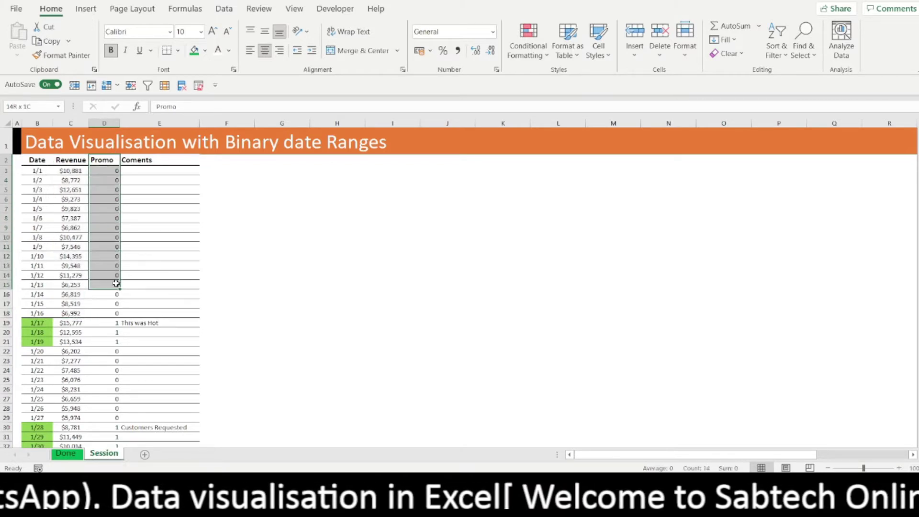
{"action": "left_click", "coordinate": [136, 258]}
{"action": "left_click", "coordinate": [116, 173]}
{"action": "left_click_drag", "start_coordinate": [117, 183], "coordinate": [117, 373]}
{"action": "left_click_drag", "start_coordinate": [38, 325], "coordinate": [38, 341]}
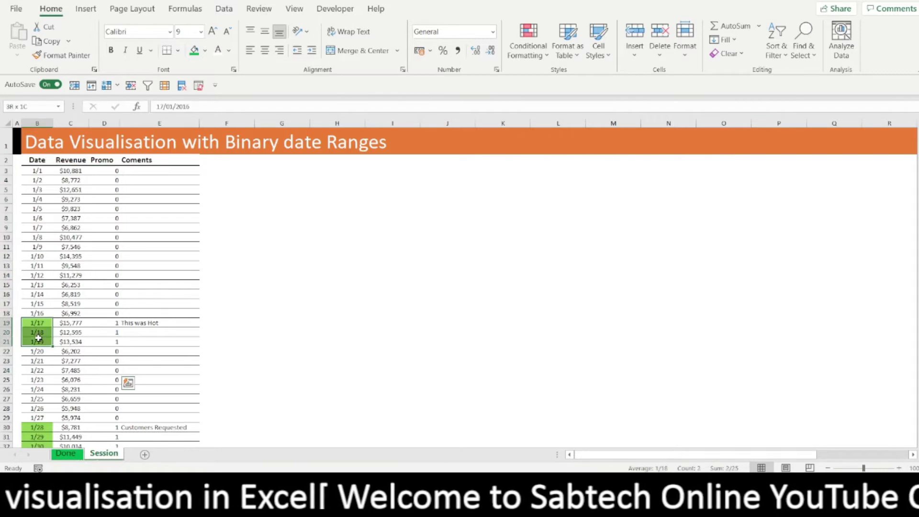
{"action": "left_click", "coordinate": [114, 323]}
{"action": "left_click", "coordinate": [116, 332]}
{"action": "left_click", "coordinate": [116, 342]}
Step: Enter a binary key in G10:H12, pairing 1 with True and 0 with False
{"action": "left_click", "coordinate": [295, 236]}
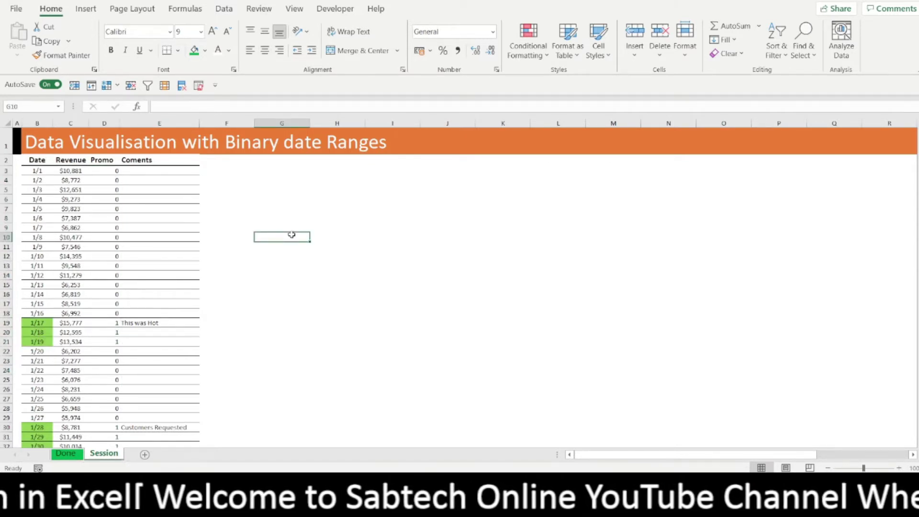
{"action": "type", "text": "1"}
{"action": "left_click", "coordinate": [314, 267]}
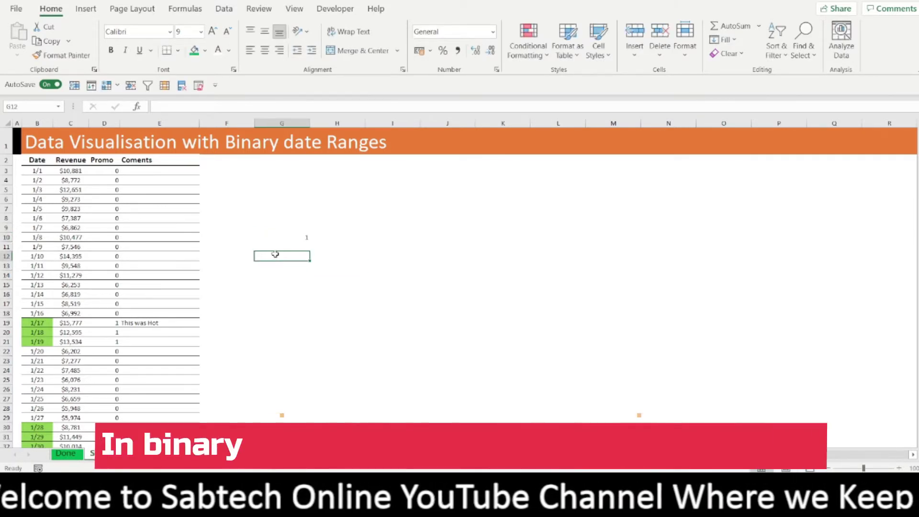
{"action": "left_click", "coordinate": [337, 237]}
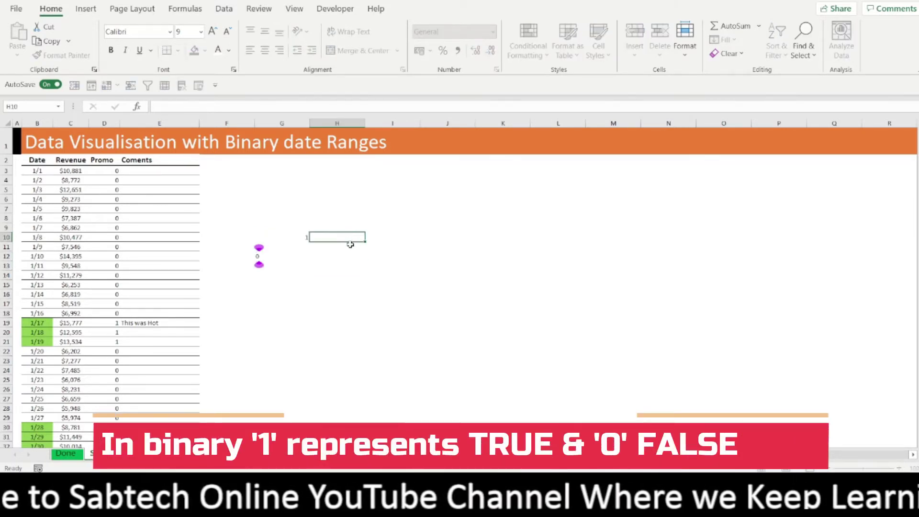
{"action": "type", "text": "True"}
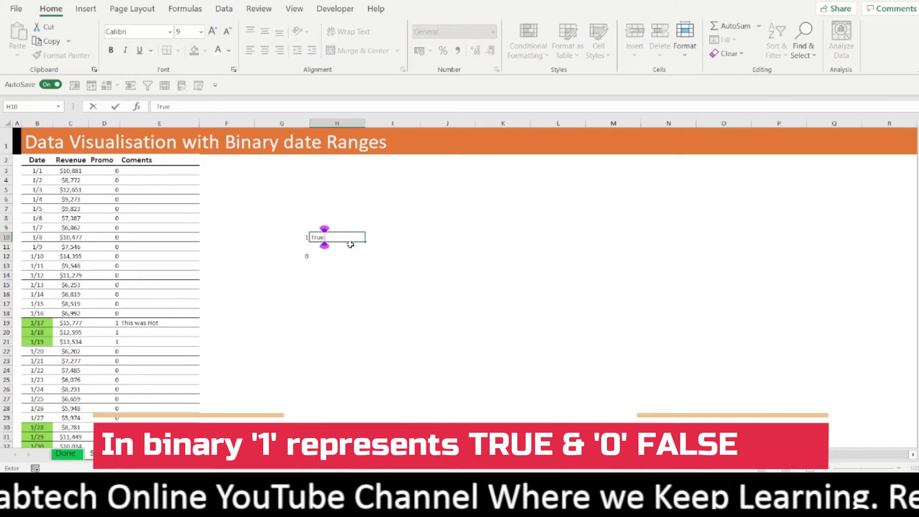
{"action": "key", "text": "Return"}
{"action": "key", "text": "Return"}
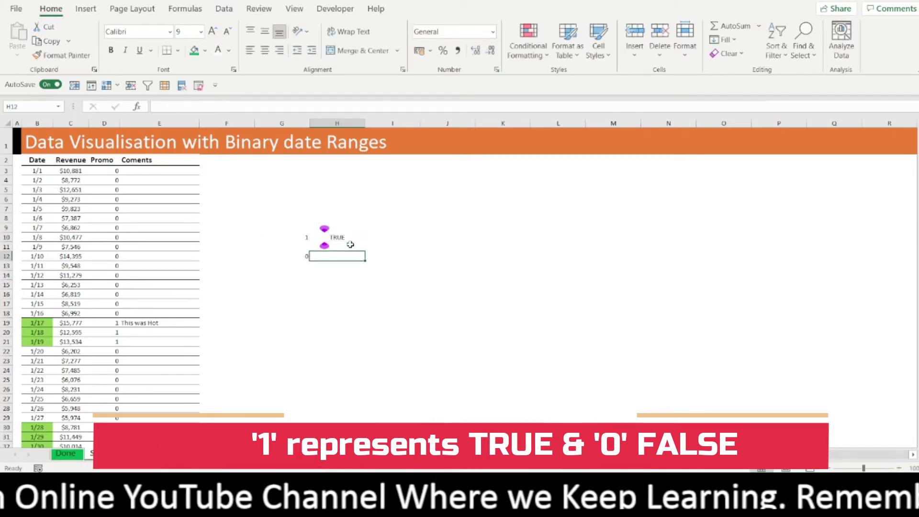
{"action": "type", "text": "False"}
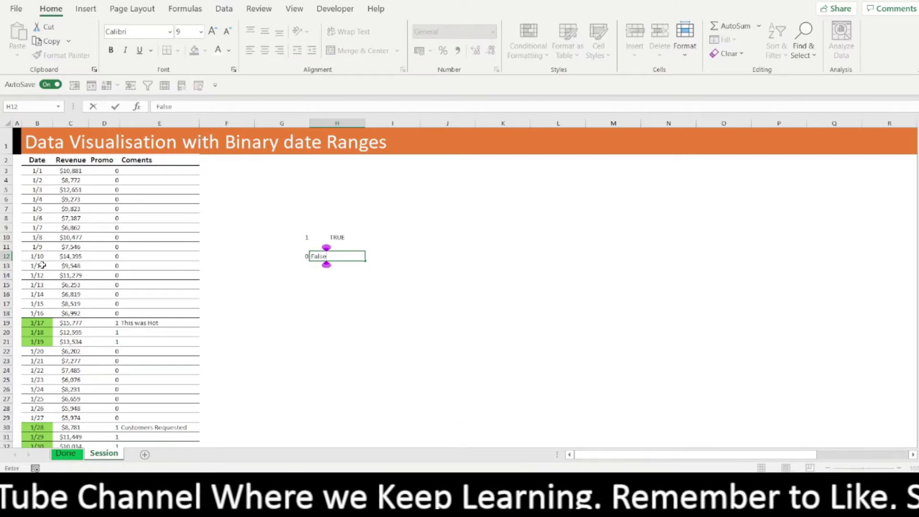
{"action": "key", "text": "Return"}
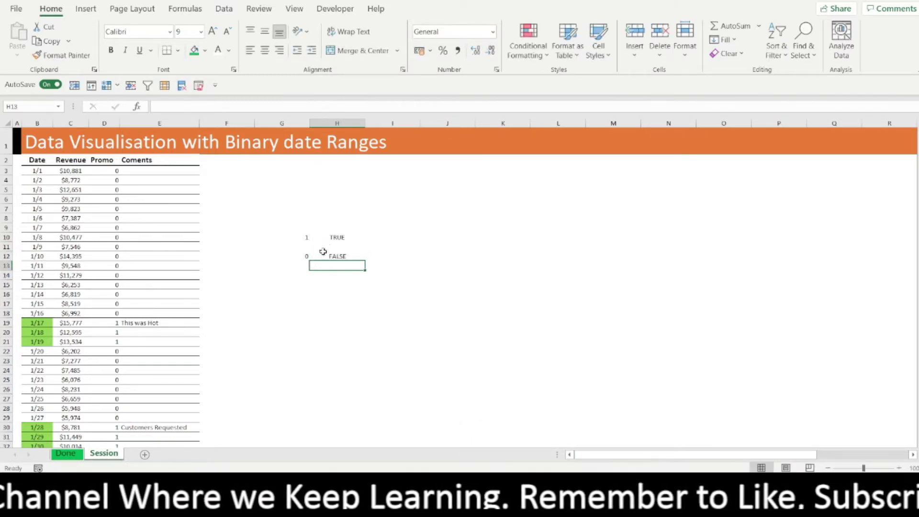
Step: Clear the binary key entries from the range G9:H13
{"action": "left_click_drag", "start_coordinate": [297, 228], "coordinate": [360, 264]}
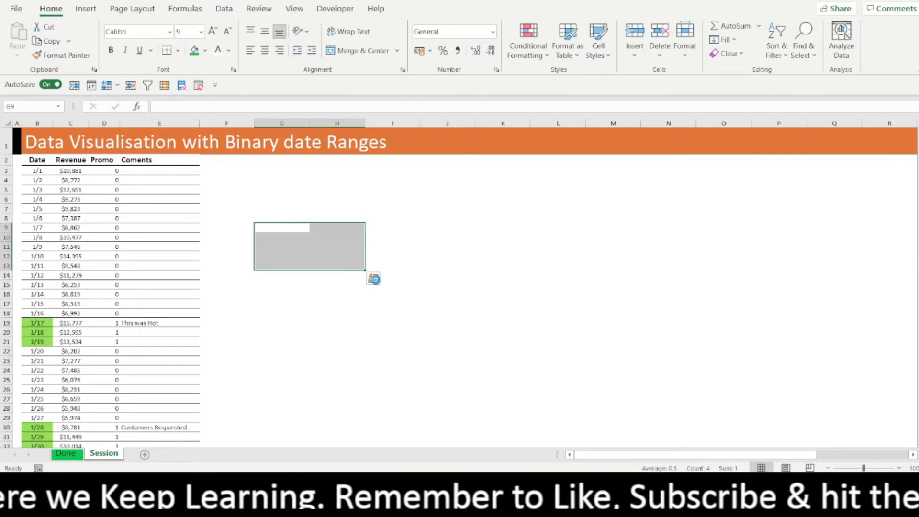
{"action": "left_click", "coordinate": [296, 359]}
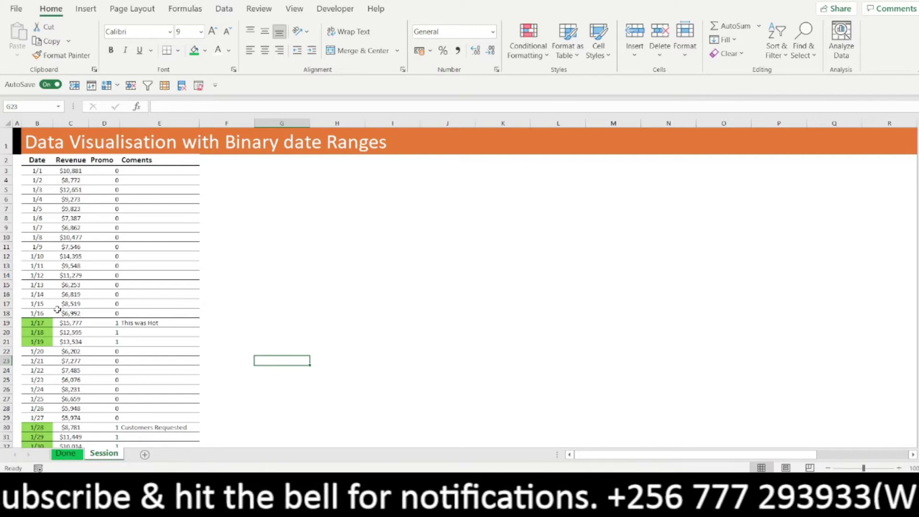
Step: Insert the recommended line chart from the Date and Revenue data in B2:C92
{"action": "left_click_drag", "start_coordinate": [40, 161], "coordinate": [69, 297]}
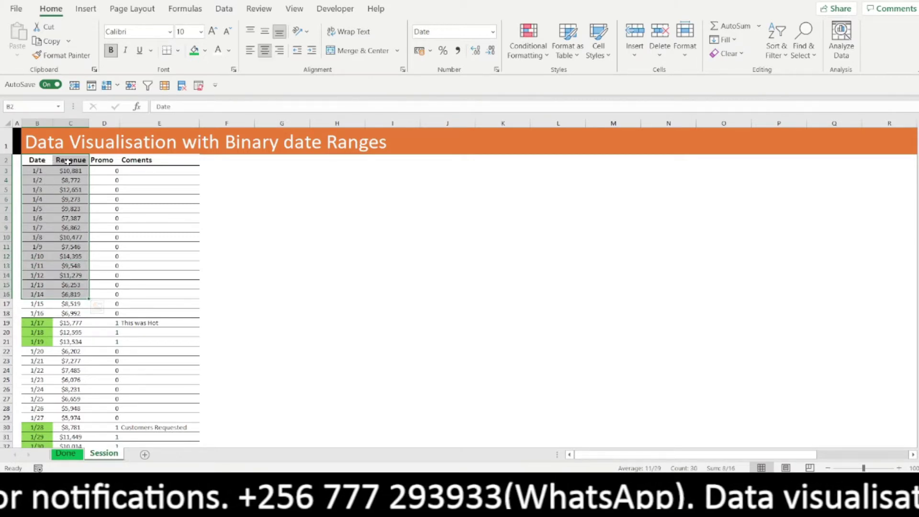
{"action": "key", "text": "ctrl+shift+Down"}
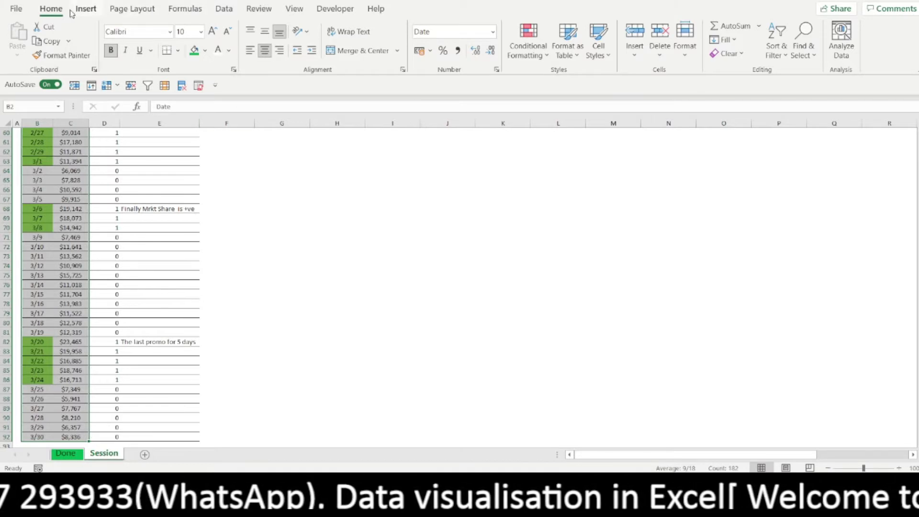
{"action": "left_click", "coordinate": [86, 10]}
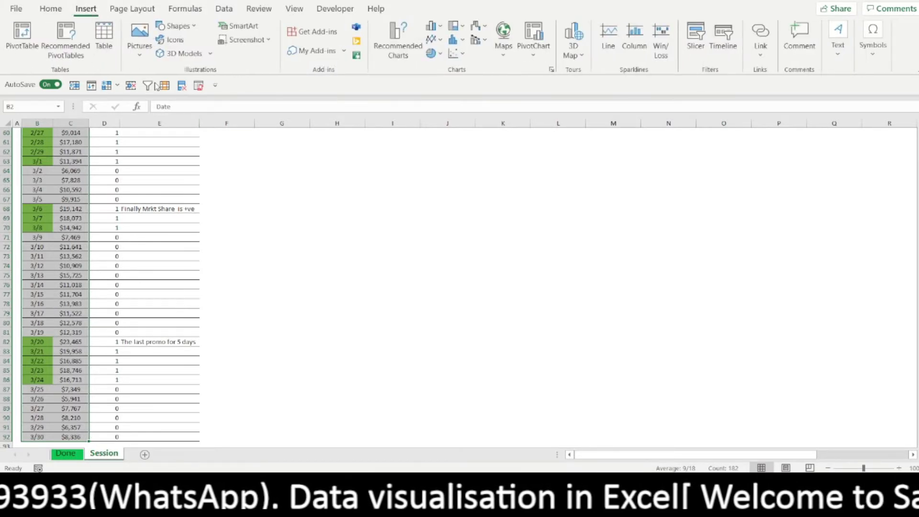
{"action": "left_click", "coordinate": [398, 46]}
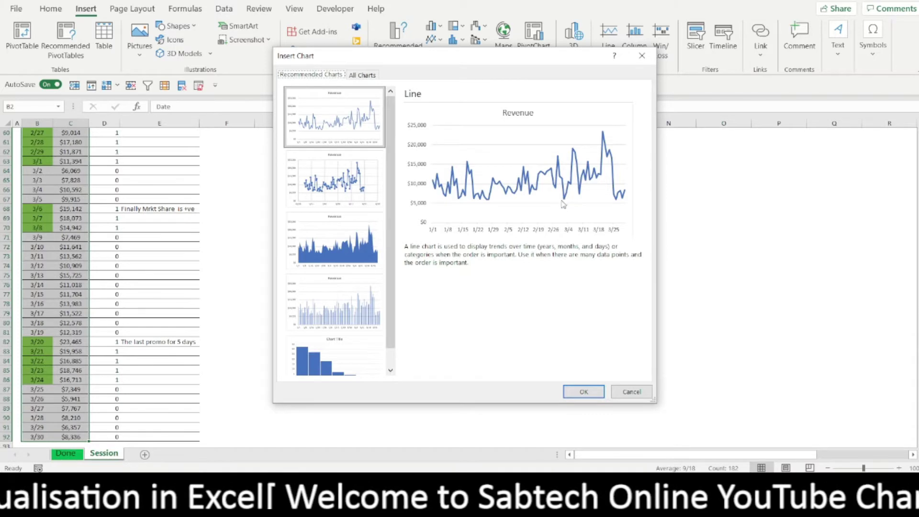
{"action": "left_click", "coordinate": [584, 392]}
Step: Move the Revenue chart beside the start of the data table and enlarge it to span about columns F to Q and rows 3 to 29
{"action": "scroll", "coordinate": [468, 250], "scroll_direction": "up", "scroll_amount": 9}
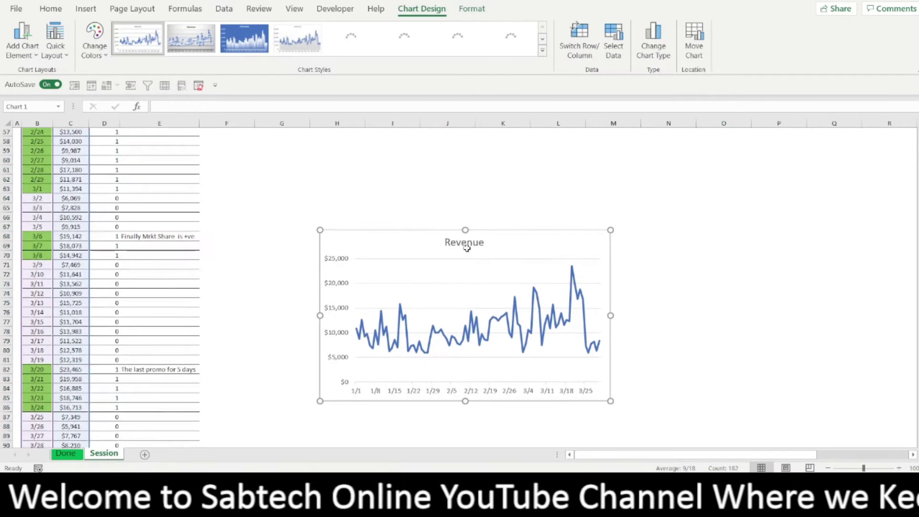
{"action": "scroll", "coordinate": [498, 367], "scroll_direction": "down", "scroll_amount": 4}
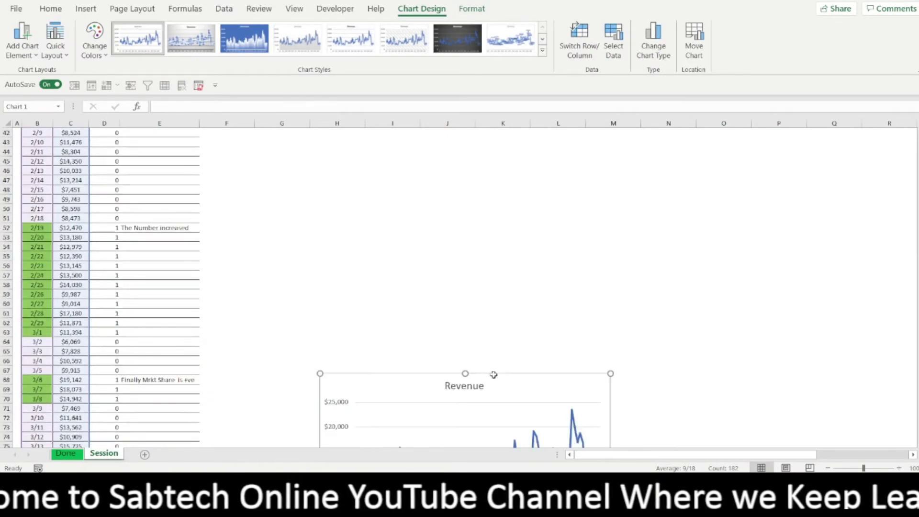
{"action": "left_click_drag", "start_coordinate": [509, 357], "coordinate": [417, 154]}
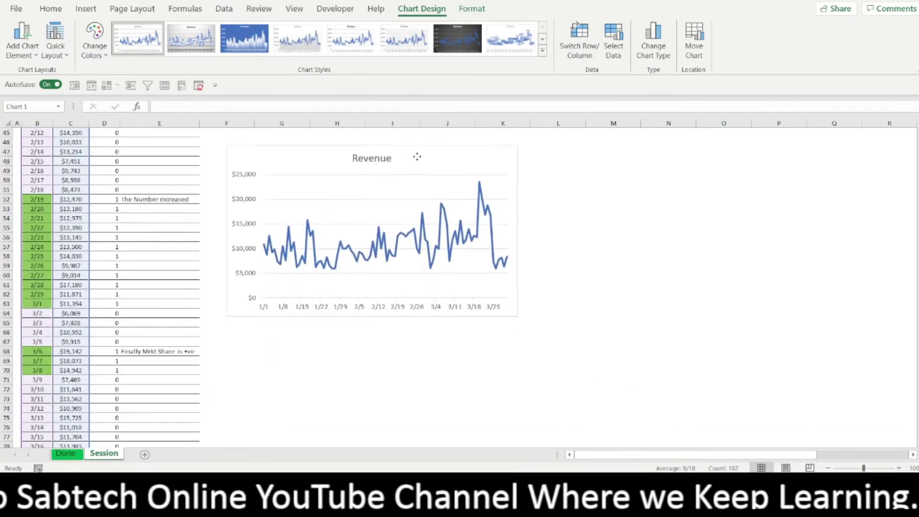
{"action": "scroll", "coordinate": [450, 282], "scroll_direction": "up", "scroll_amount": 5}
{"action": "scroll", "coordinate": [450, 282], "scroll_direction": "up", "scroll_amount": 3}
{"action": "left_click_drag", "start_coordinate": [421, 380], "coordinate": [455, 164]}
{"action": "scroll", "coordinate": [455, 164], "scroll_direction": "up", "scroll_amount": 1}
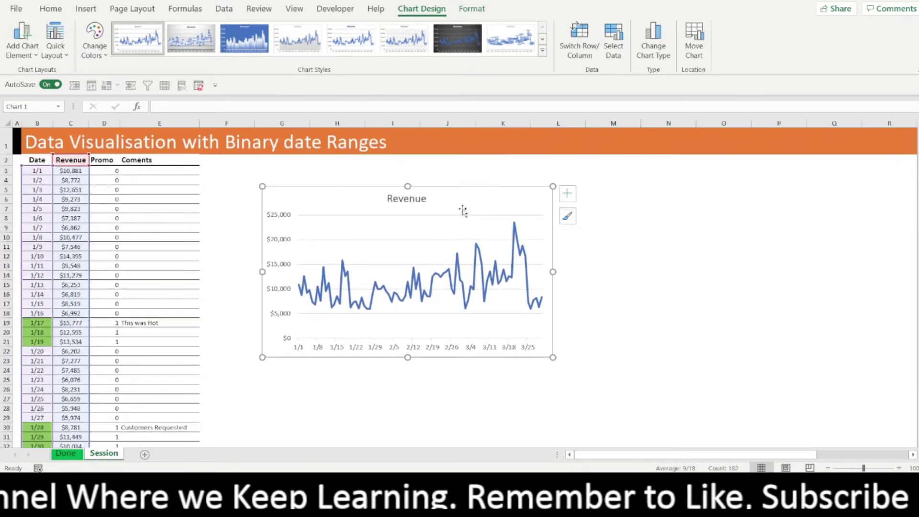
{"action": "left_click_drag", "start_coordinate": [446, 196], "coordinate": [423, 177]}
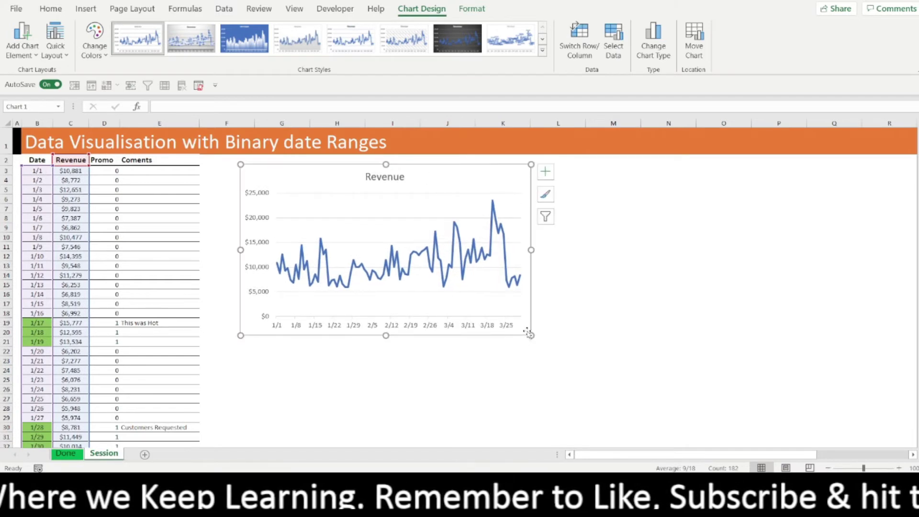
{"action": "left_click_drag", "start_coordinate": [530, 335], "coordinate": [867, 420]}
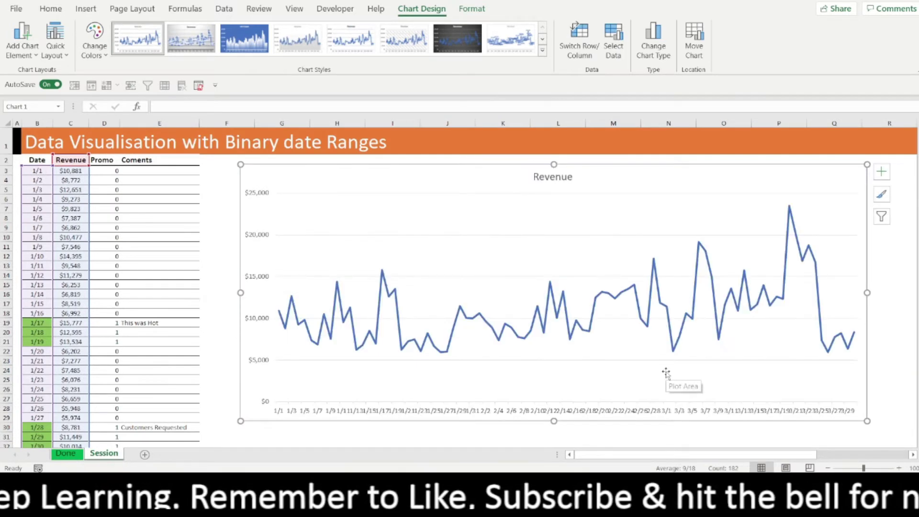
Step: Compare the chart's date axis and Revenue line with the Date and Revenue records down to row 92
{"action": "left_click", "coordinate": [846, 413]}
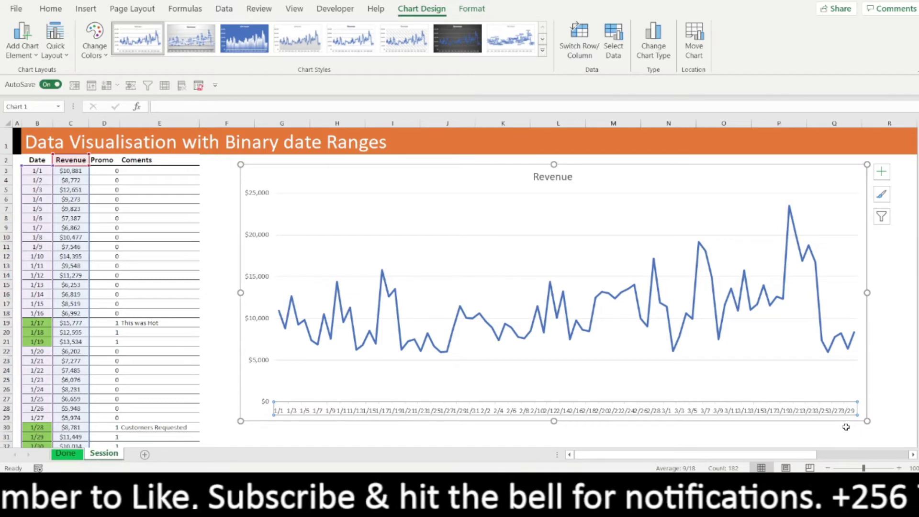
{"action": "scroll", "coordinate": [113, 375], "scroll_direction": "down", "scroll_amount": 6}
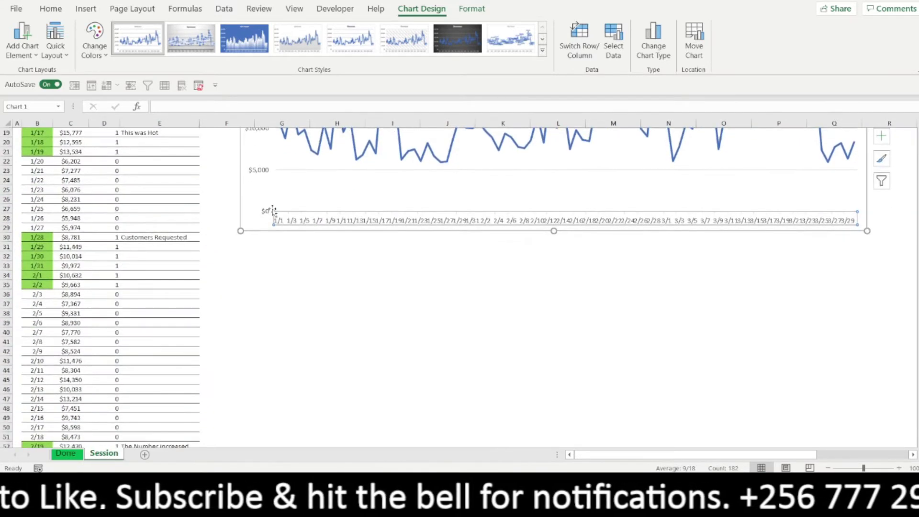
{"action": "left_click", "coordinate": [354, 152]}
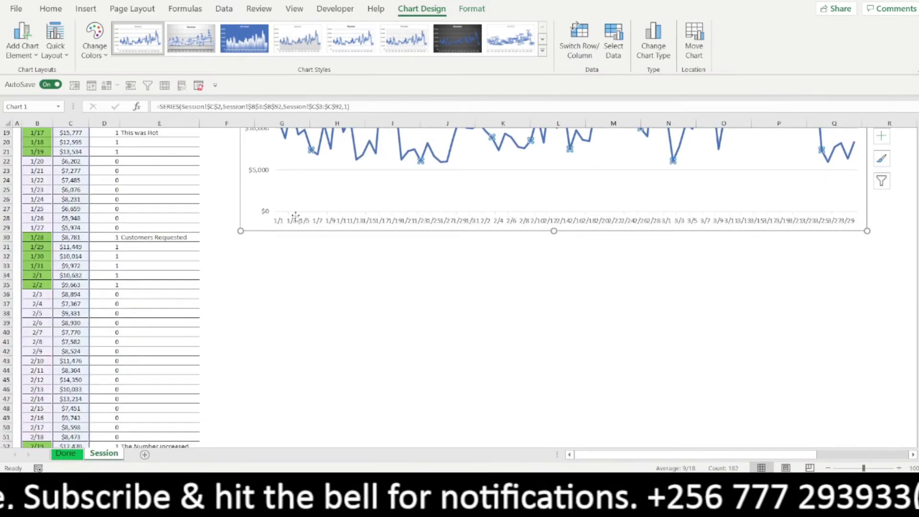
{"action": "scroll", "coordinate": [88, 347], "scroll_direction": "down", "scroll_amount": 14}
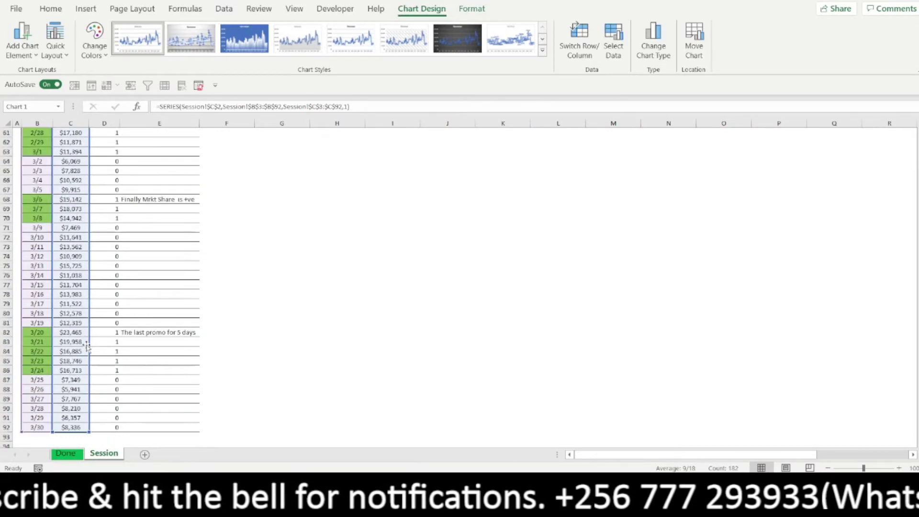
{"action": "scroll", "coordinate": [357, 306], "scroll_direction": "up", "scroll_amount": 15}
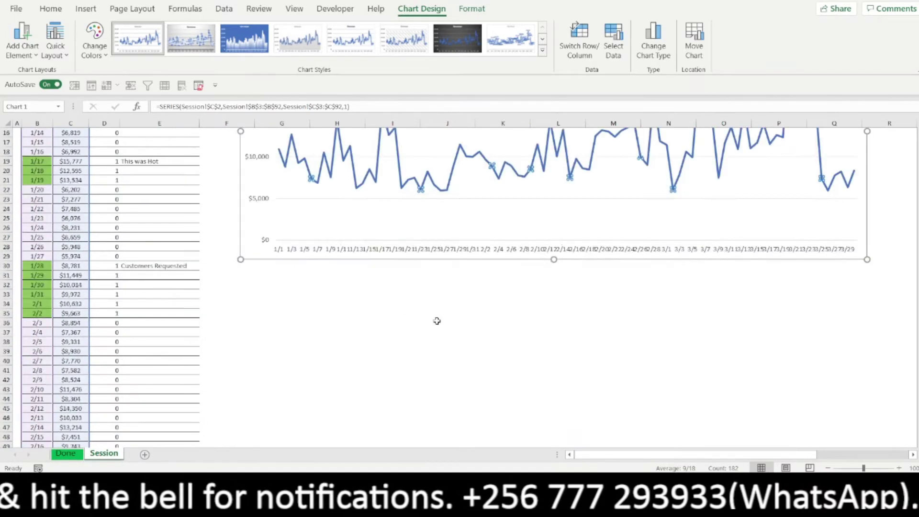
{"action": "scroll", "coordinate": [437, 321], "scroll_direction": "up", "scroll_amount": 5}
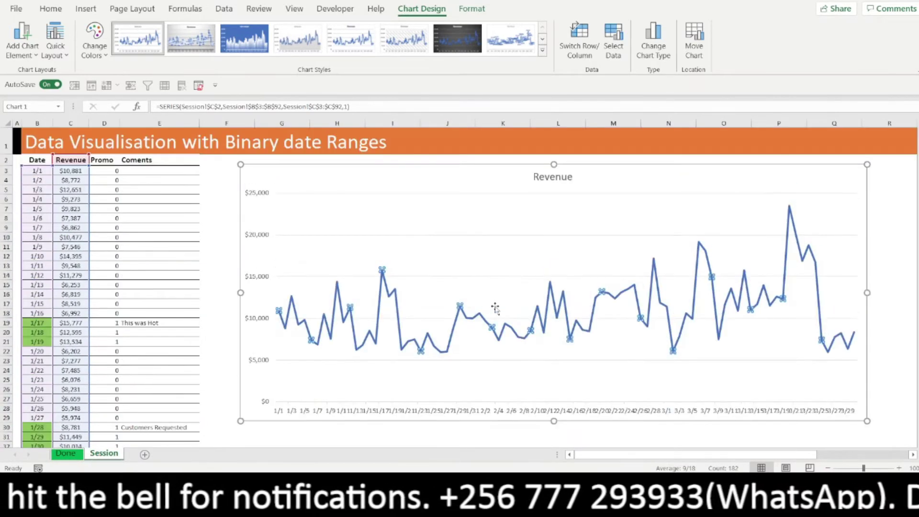
Step: Shift the Revenue chart closer to the Coments column and select its title
{"action": "left_click", "coordinate": [651, 218]}
{"action": "left_click_drag", "start_coordinate": [642, 171], "coordinate": [612, 171]}
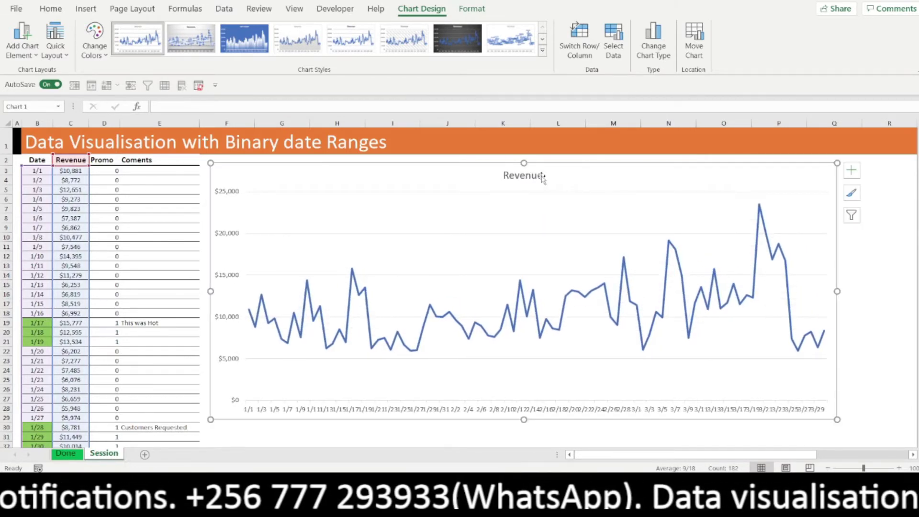
{"action": "left_click", "coordinate": [542, 177]}
{"action": "left_click", "coordinate": [524, 175]}
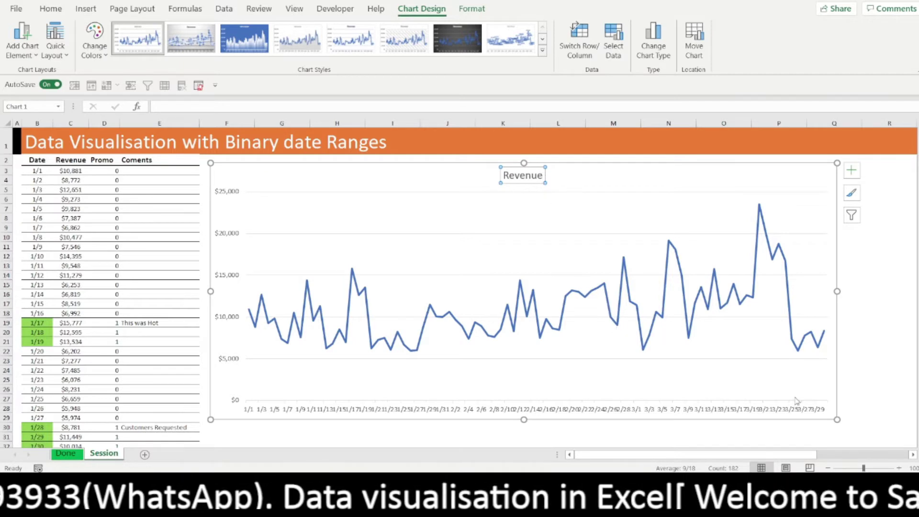
{"action": "mouse_move", "coordinate": [495, 343]}
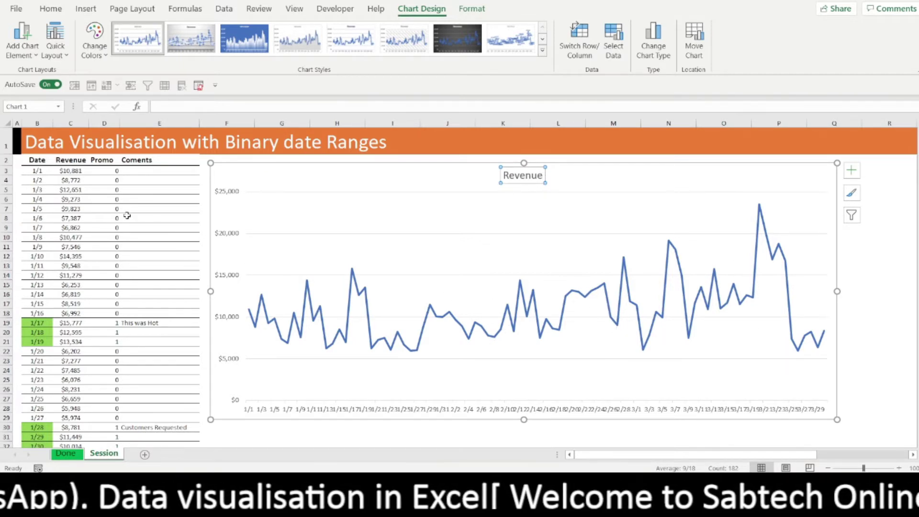
{"action": "left_click_drag", "start_coordinate": [105, 170], "coordinate": [101, 218]}
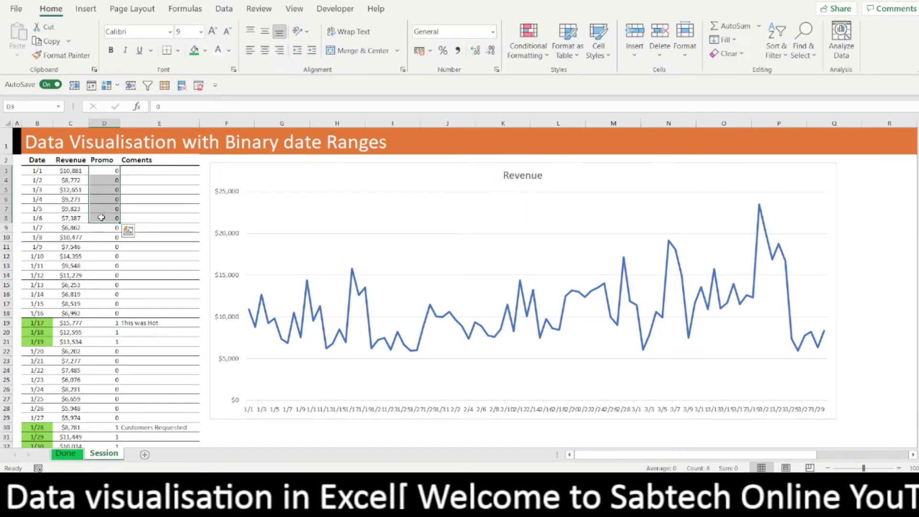
{"action": "left_click", "coordinate": [572, 180]}
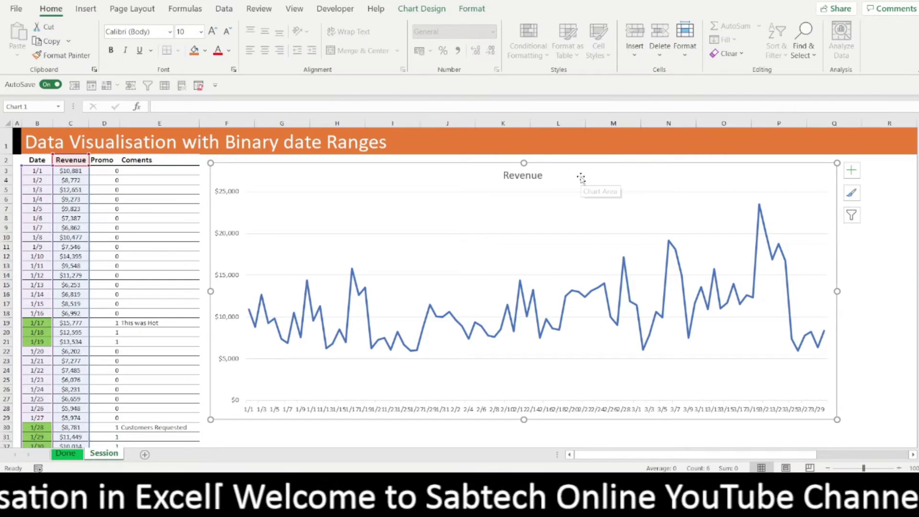
{"action": "right_click", "coordinate": [458, 211]}
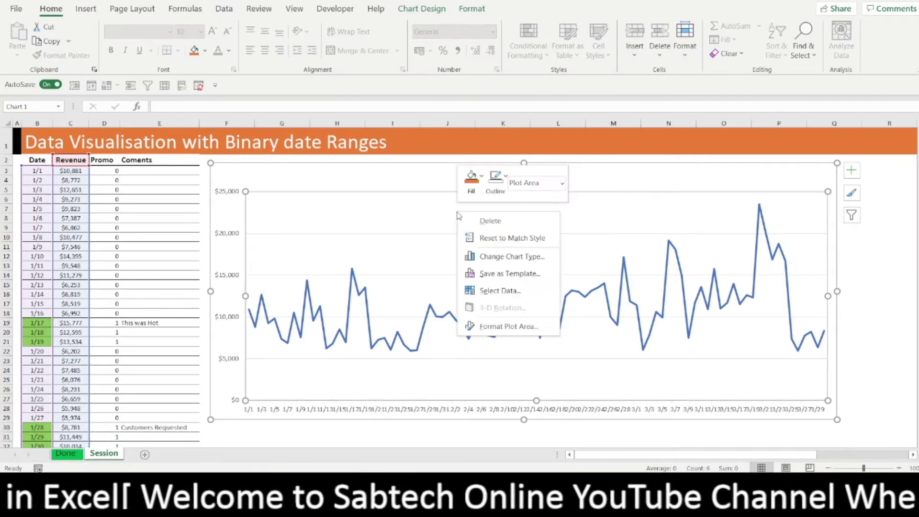
{"action": "left_click", "coordinate": [496, 291]}
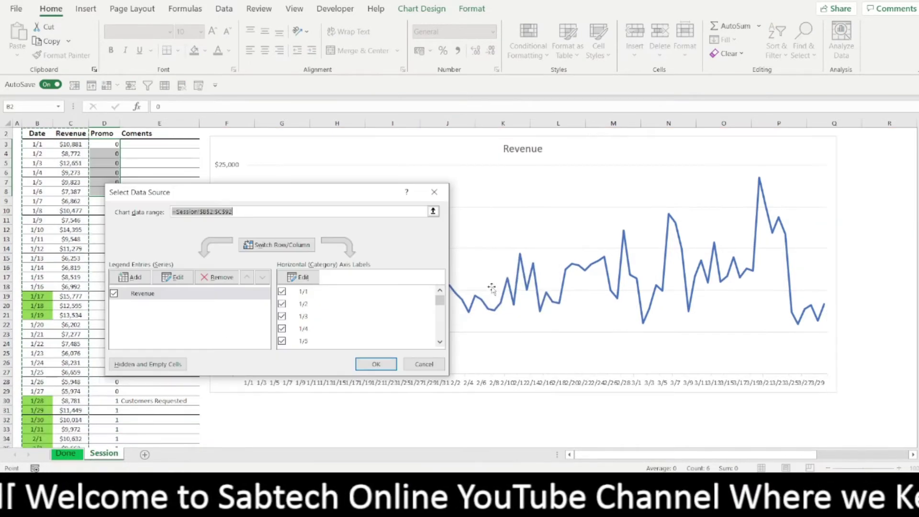
{"action": "left_click", "coordinate": [434, 192]}
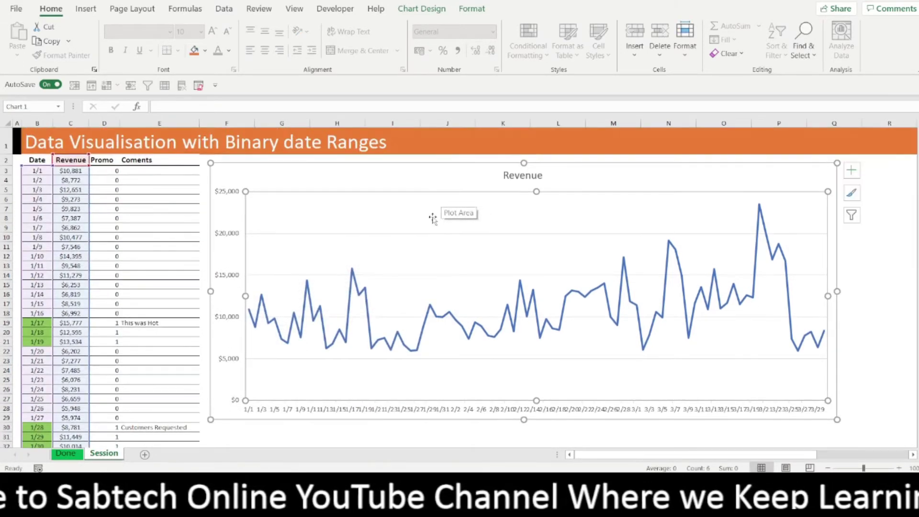
Step: Add a new series to the chart's data source, taking its name from the Promo header in D2
{"action": "left_click", "coordinate": [421, 9]}
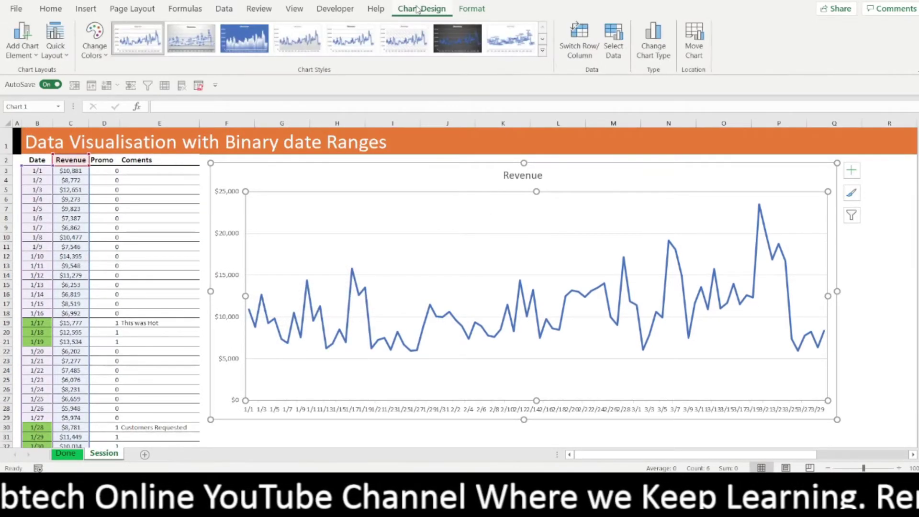
{"action": "left_click", "coordinate": [620, 41]}
{"action": "left_click_drag", "start_coordinate": [309, 179], "coordinate": [526, 174]}
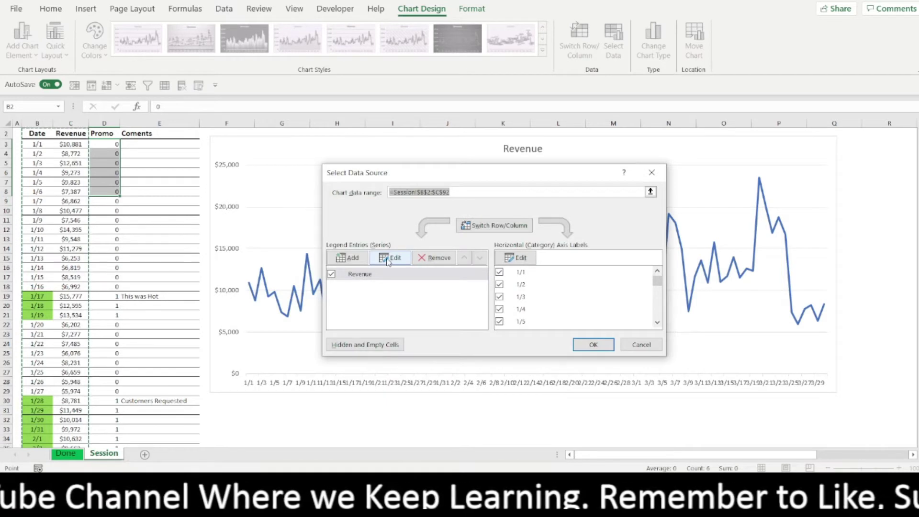
{"action": "left_click", "coordinate": [348, 259]}
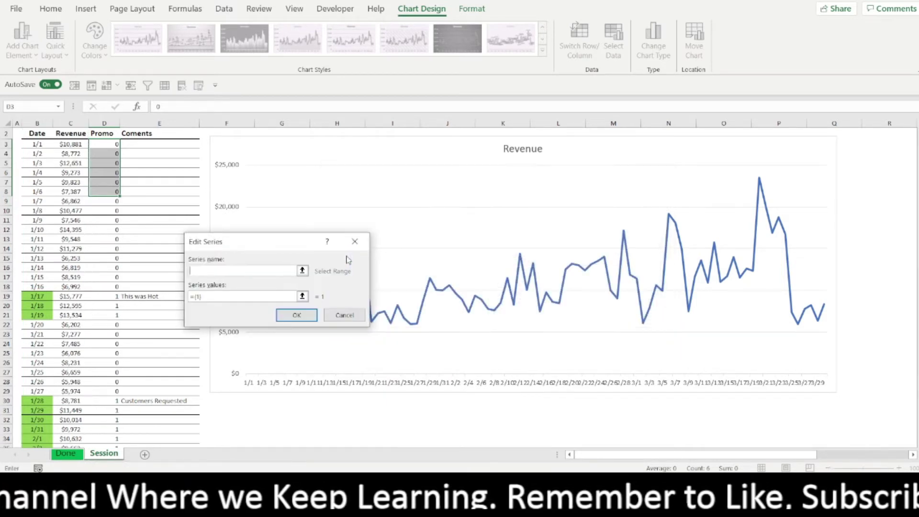
{"action": "left_click_drag", "start_coordinate": [294, 249], "coordinate": [416, 207]}
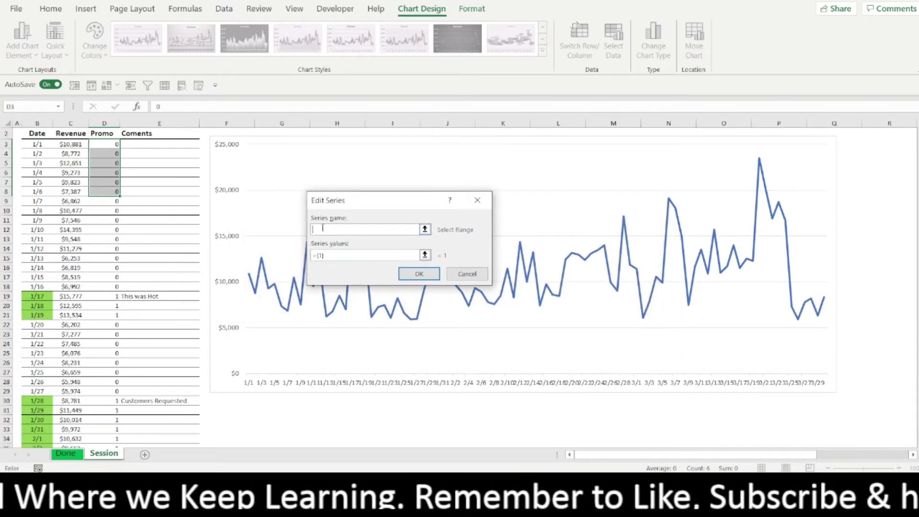
{"action": "left_click", "coordinate": [107, 134]}
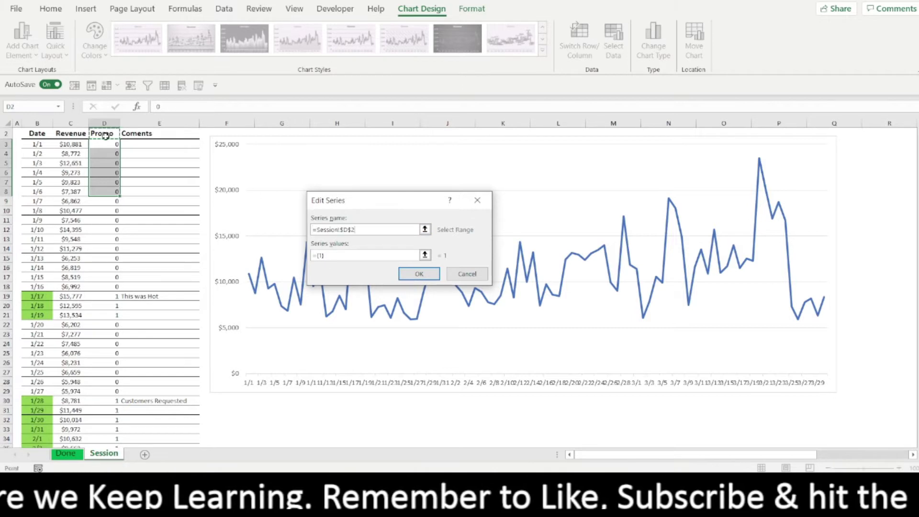
Step: Set the Promo series values to D3:D92, apply the updated data source and return to the chart
{"action": "left_click", "coordinate": [335, 254]}
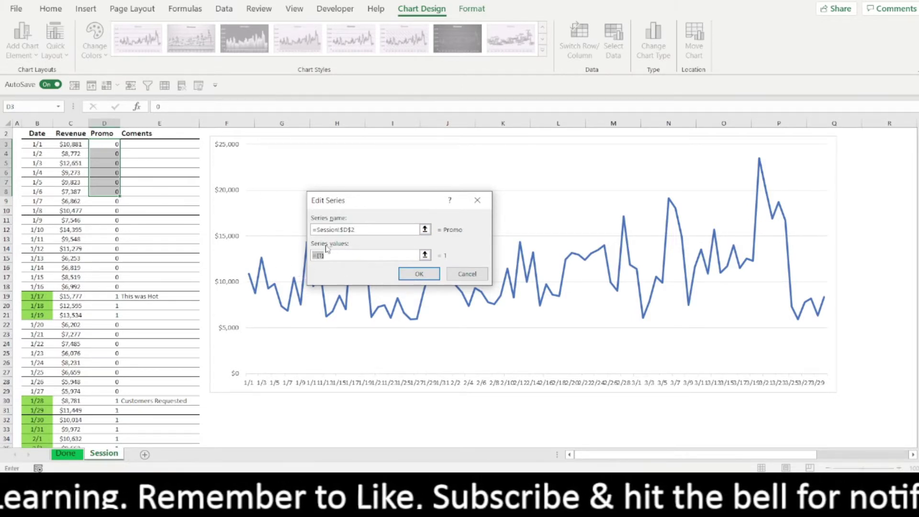
{"action": "key", "text": "BackSpace"}
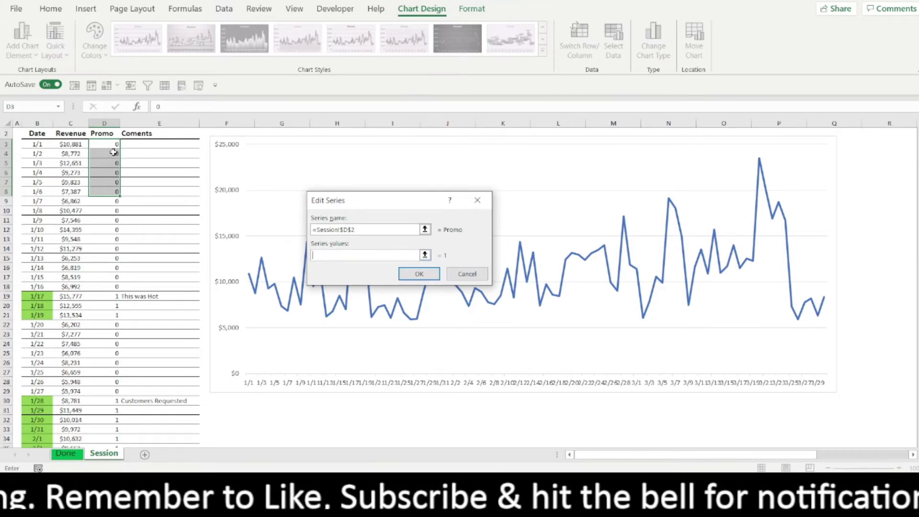
{"action": "scroll", "coordinate": [113, 153], "scroll_direction": "up", "scroll_amount": 1}
{"action": "left_click_drag", "start_coordinate": [105, 173], "coordinate": [114, 417]}
{"action": "left_click_drag", "start_coordinate": [111, 377], "coordinate": [108, 371]}
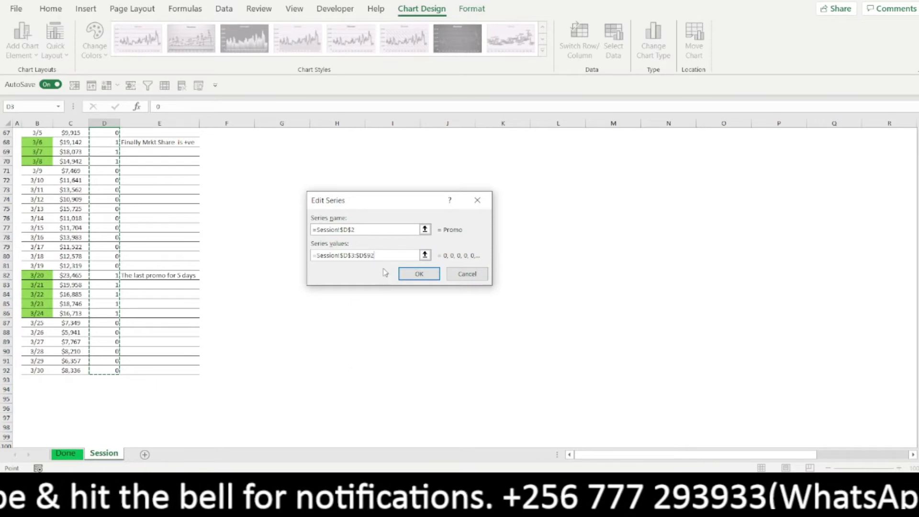
{"action": "left_click", "coordinate": [420, 274]}
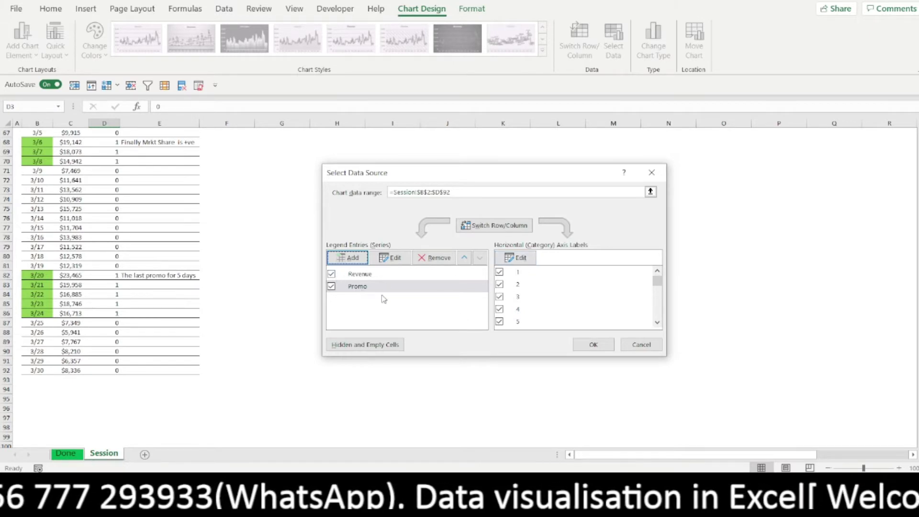
{"action": "left_click", "coordinate": [593, 346]}
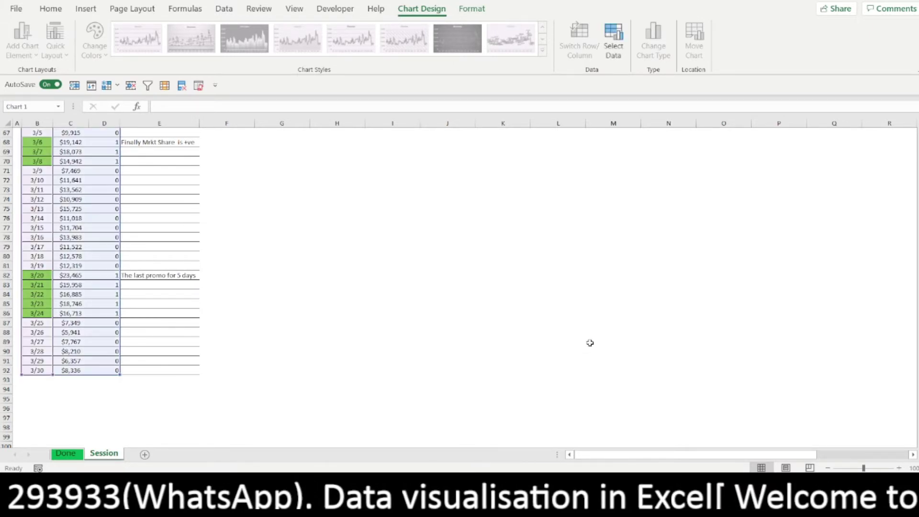
{"action": "scroll", "coordinate": [429, 263], "scroll_direction": "up", "scroll_amount": 5}
{"action": "scroll", "coordinate": [422, 257], "scroll_direction": "up", "scroll_amount": 17}
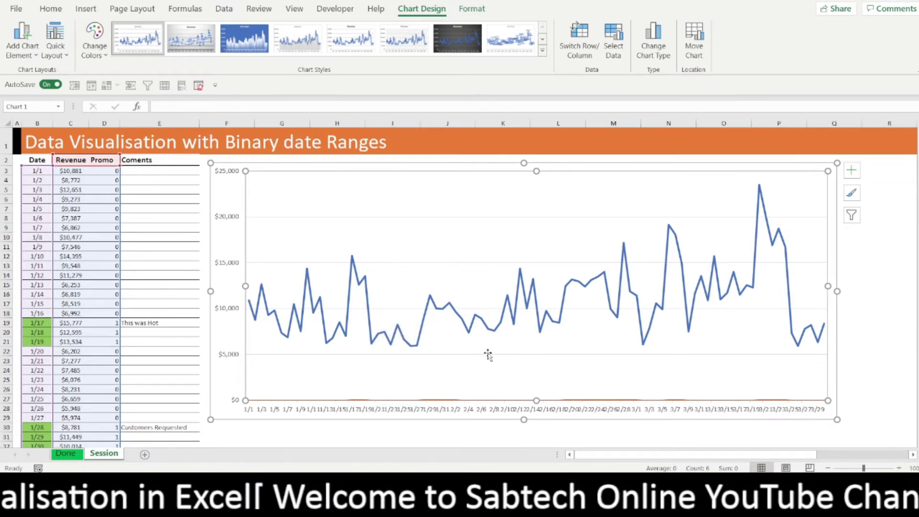
Step: Start changing the chart to a Combo type and set the Revenue series to Line
{"action": "mouse_move", "coordinate": [444, 403]}
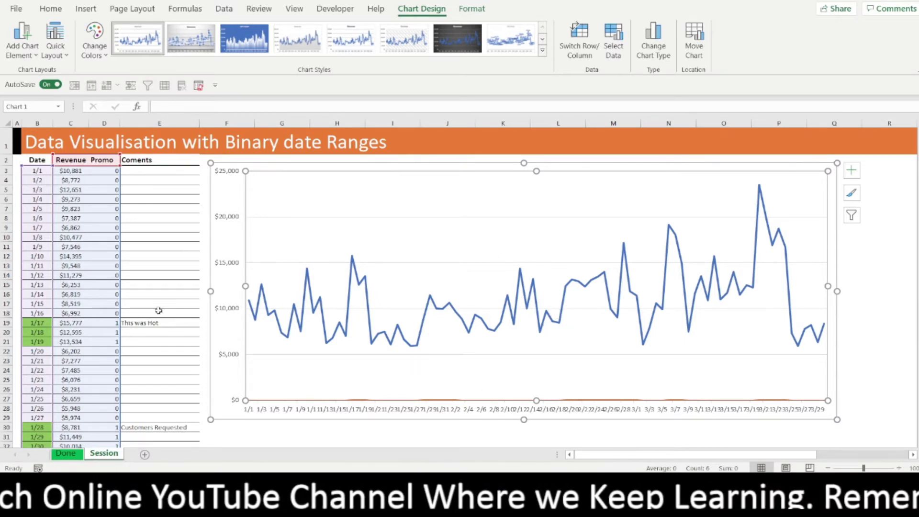
{"action": "mouse_move", "coordinate": [467, 333]}
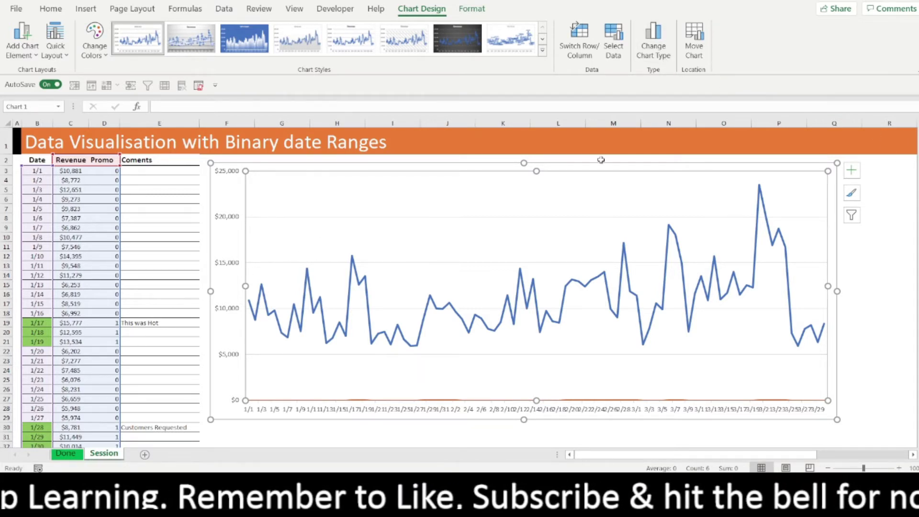
{"action": "left_click", "coordinate": [654, 46]}
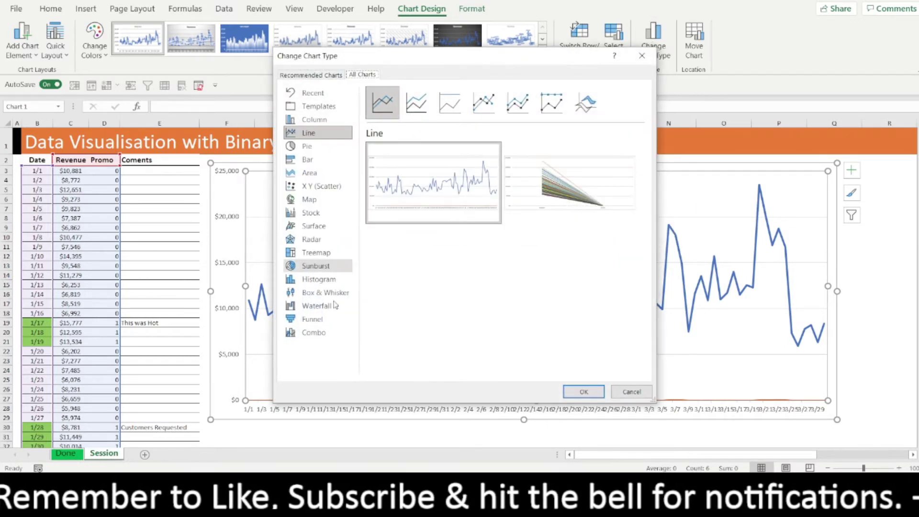
{"action": "left_click", "coordinate": [312, 336]}
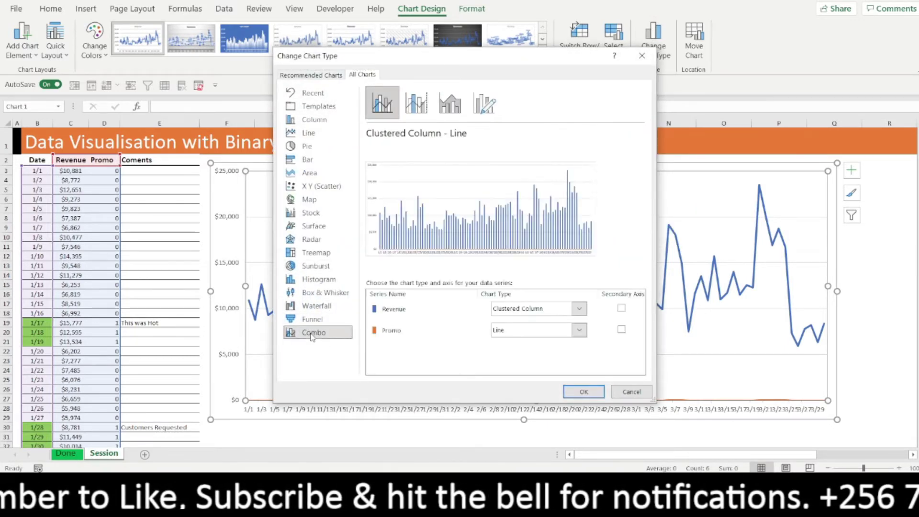
{"action": "left_click", "coordinate": [534, 309]}
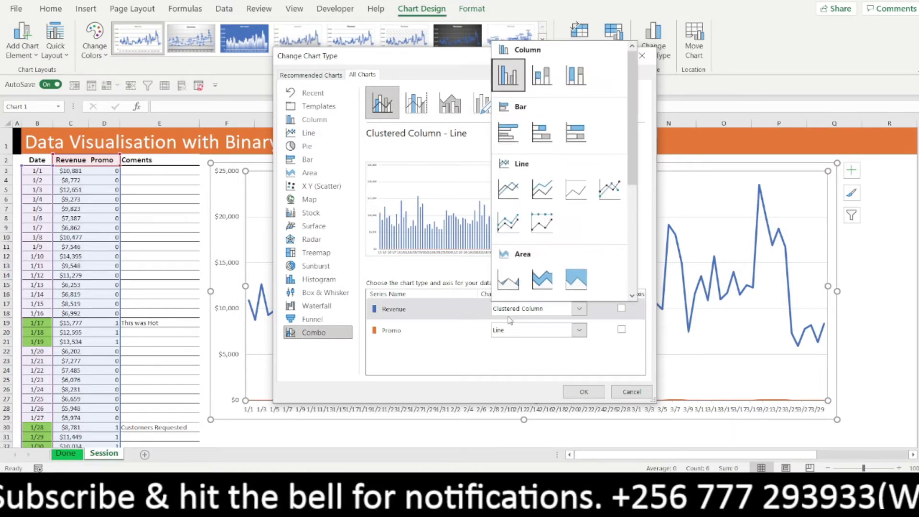
{"action": "left_click", "coordinate": [515, 191]}
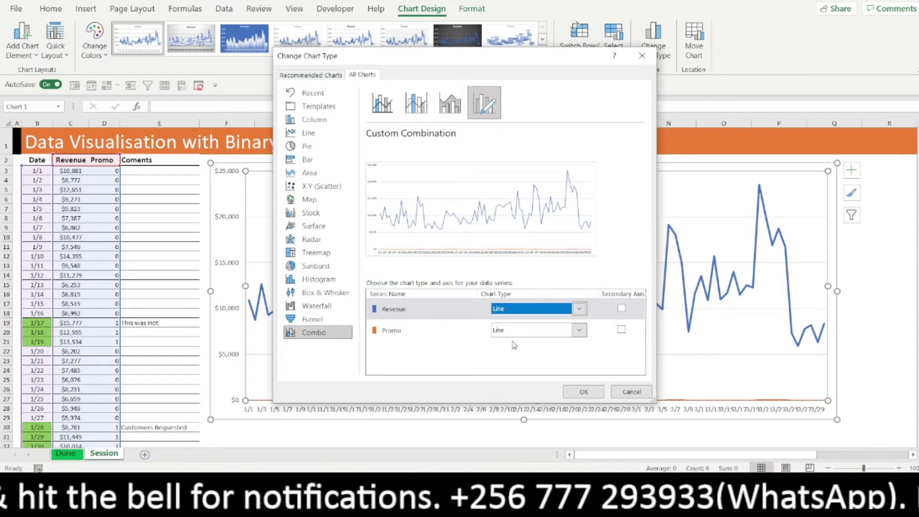
Step: Set the Promo series to Clustered Column on the secondary axis and apply the combo chart
{"action": "left_click", "coordinate": [537, 335]}
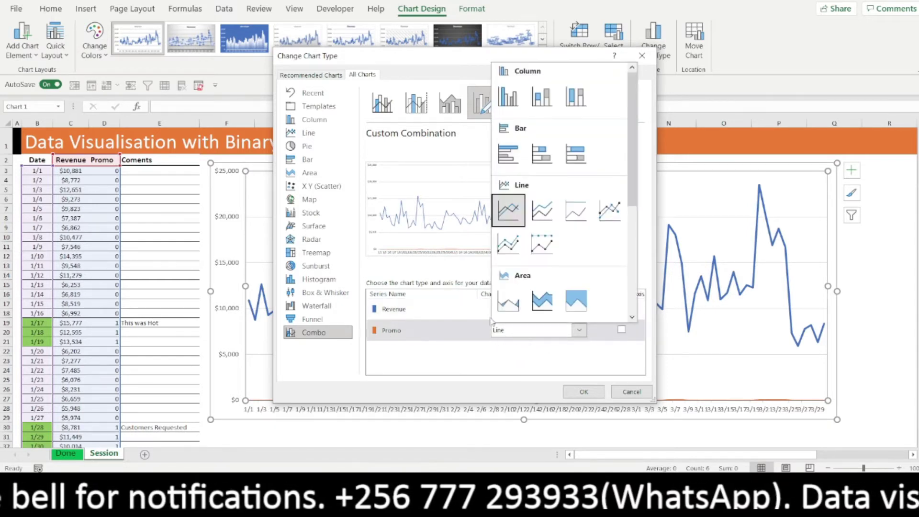
{"action": "left_click", "coordinate": [517, 101]}
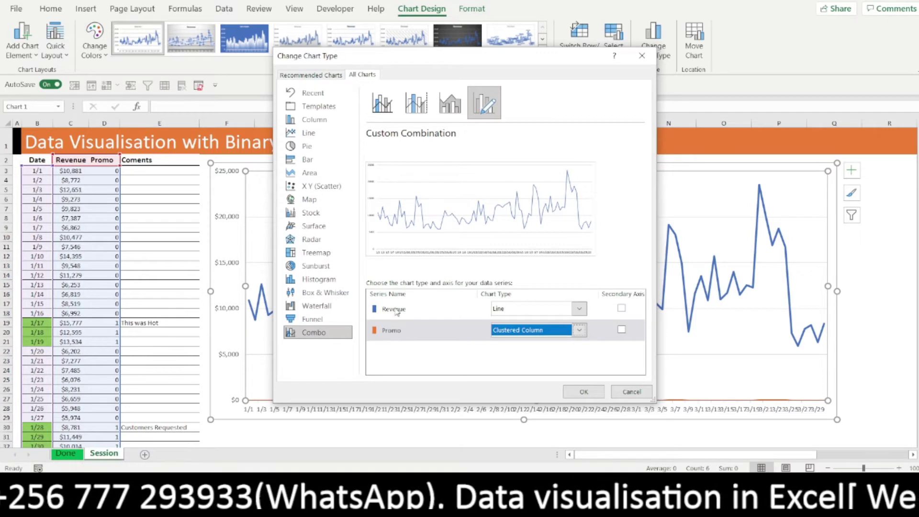
{"action": "left_click", "coordinate": [622, 331]}
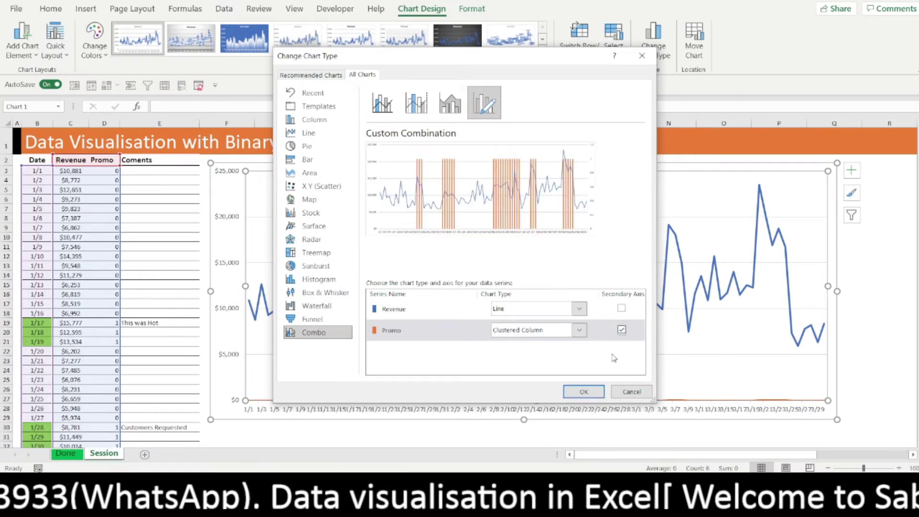
{"action": "left_click", "coordinate": [593, 396]}
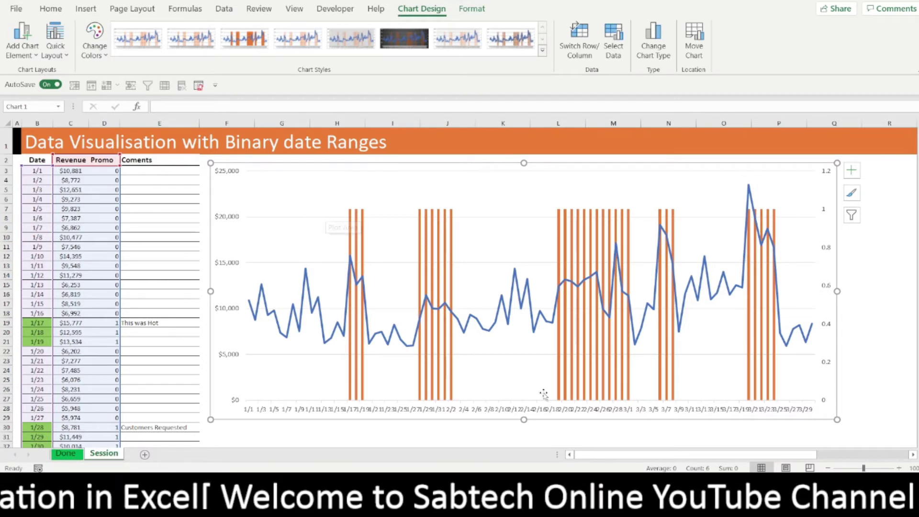
Step: Try a major unit of 5 days on the chart's horizontal date axis and settle on 4 days
{"action": "left_click_drag", "start_coordinate": [601, 457], "coordinate": [610, 461]}
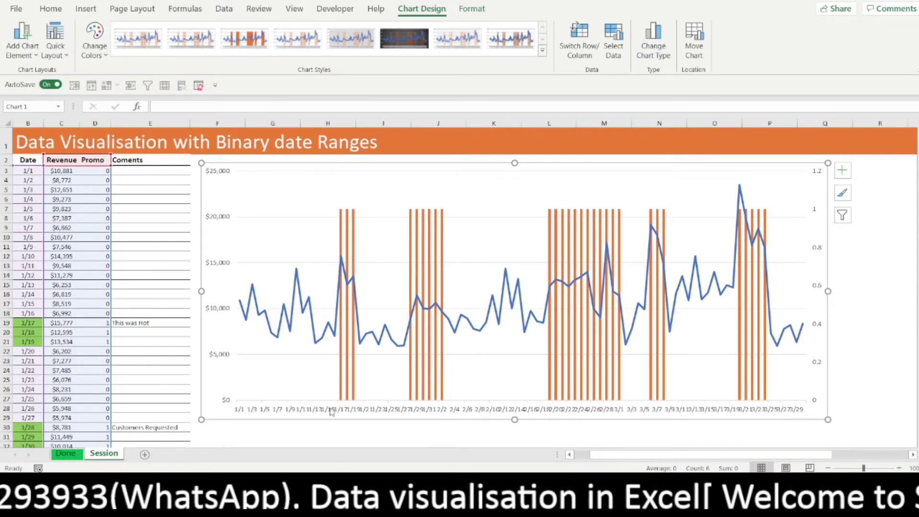
{"action": "left_click", "coordinate": [384, 413]}
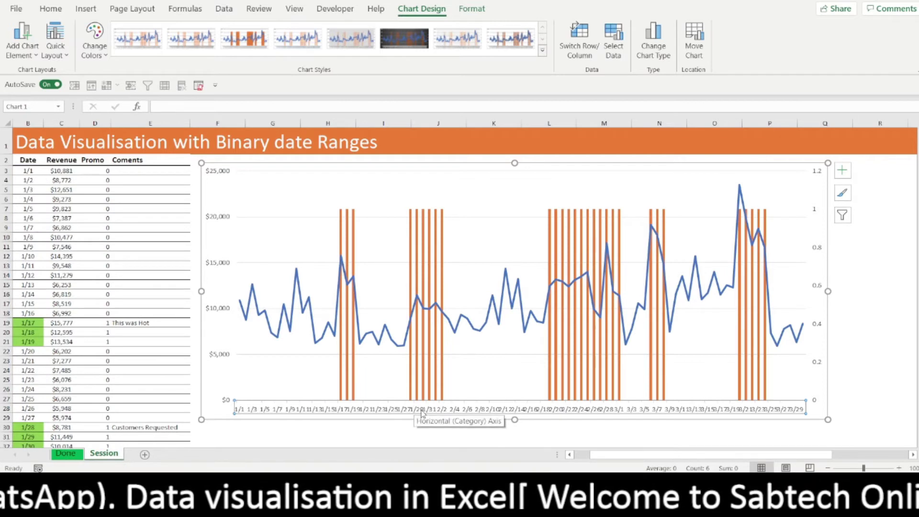
{"action": "right_click", "coordinate": [439, 413]}
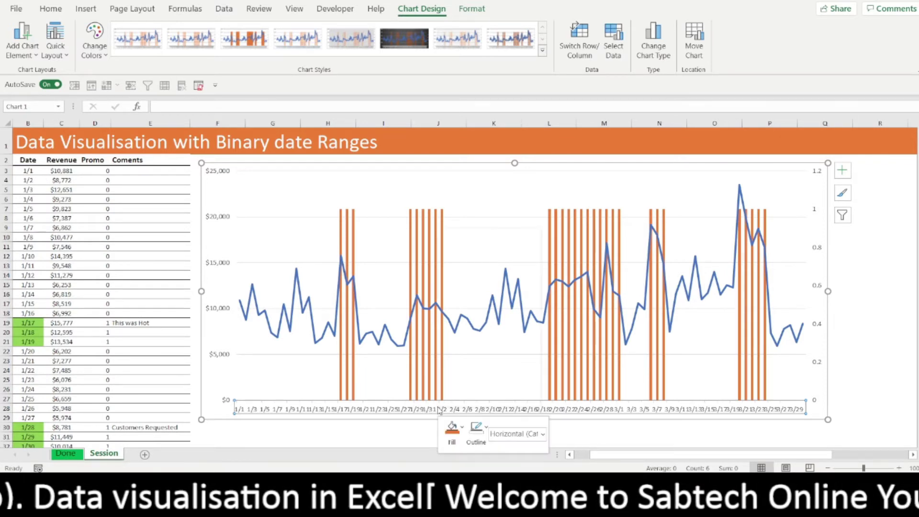
{"action": "left_click", "coordinate": [473, 398]}
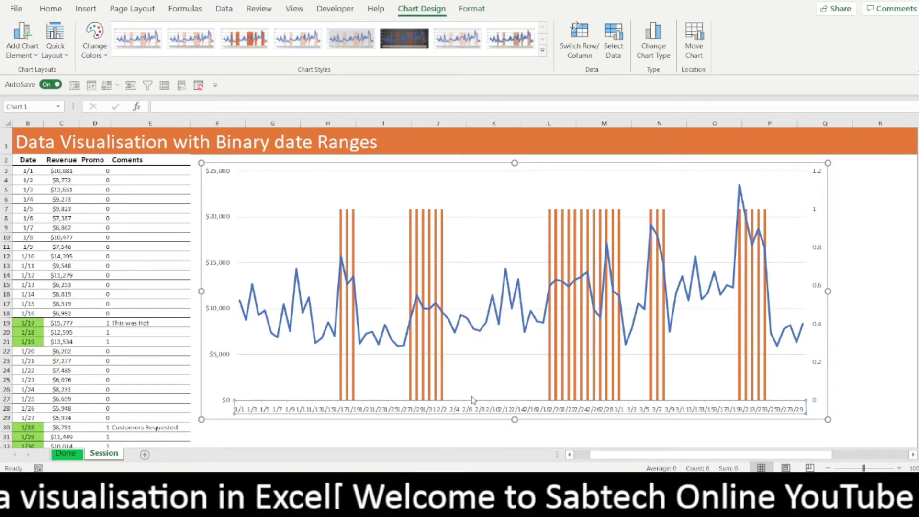
{"action": "left_click_drag", "start_coordinate": [632, 458], "coordinate": [571, 441]}
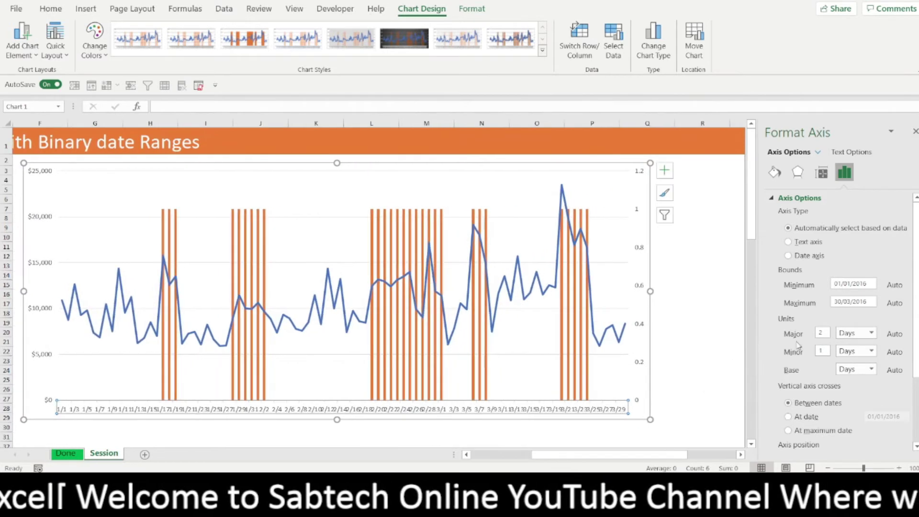
{"action": "double_click", "coordinate": [823, 334]}
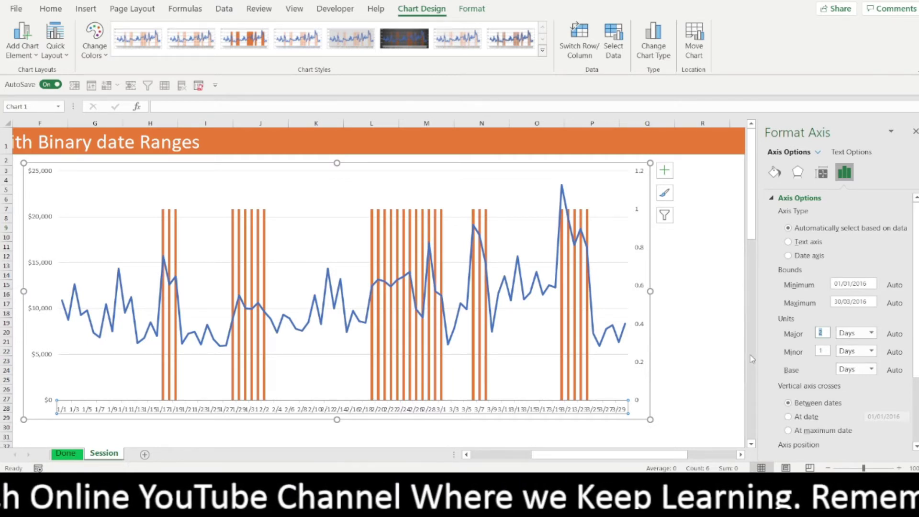
{"action": "type", "text": "5"}
{"action": "key", "text": "Return"}
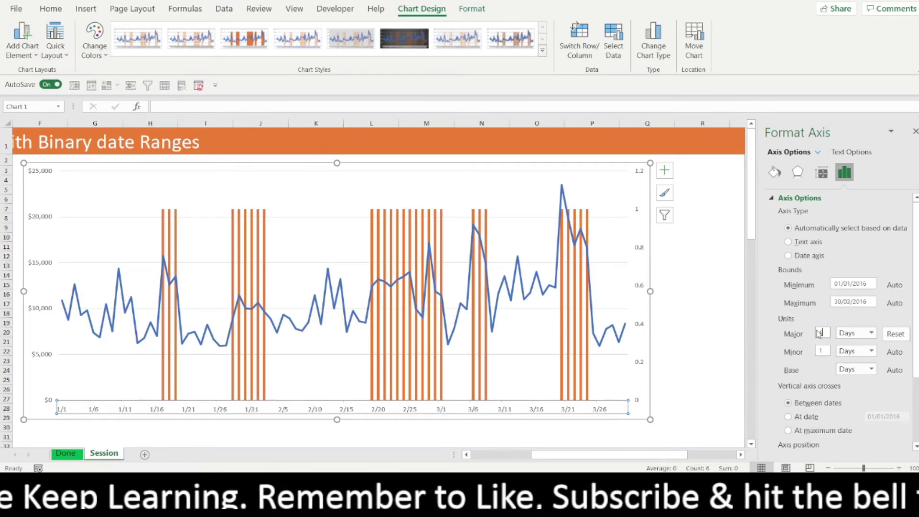
{"action": "type", "text": "4"}
{"action": "key", "text": "Return"}
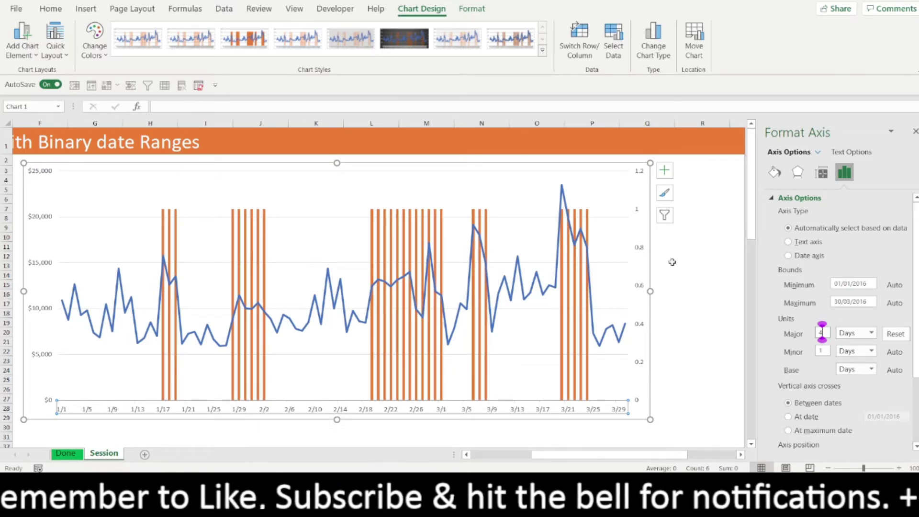
Step: Change the number format category of the secondary vertical axis to Custom
{"action": "left_click", "coordinate": [640, 249]}
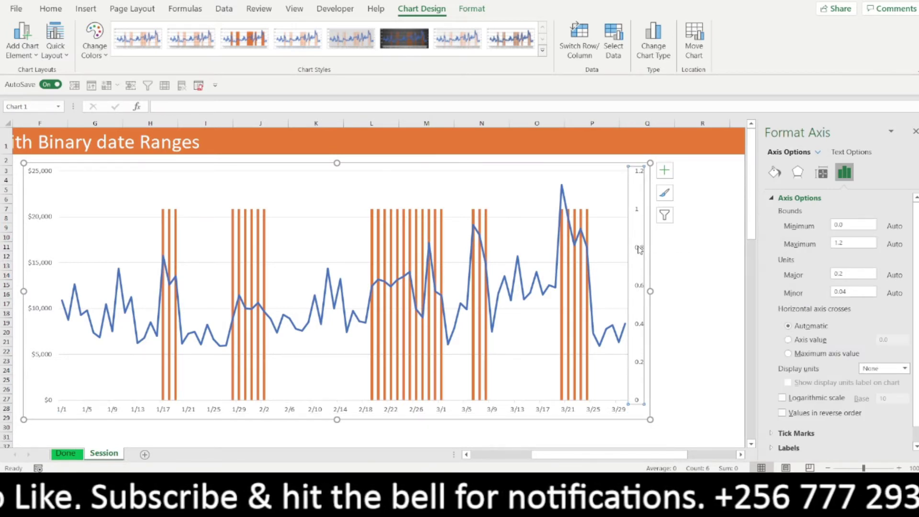
{"action": "scroll", "coordinate": [835, 344], "scroll_direction": "down", "scroll_amount": 1}
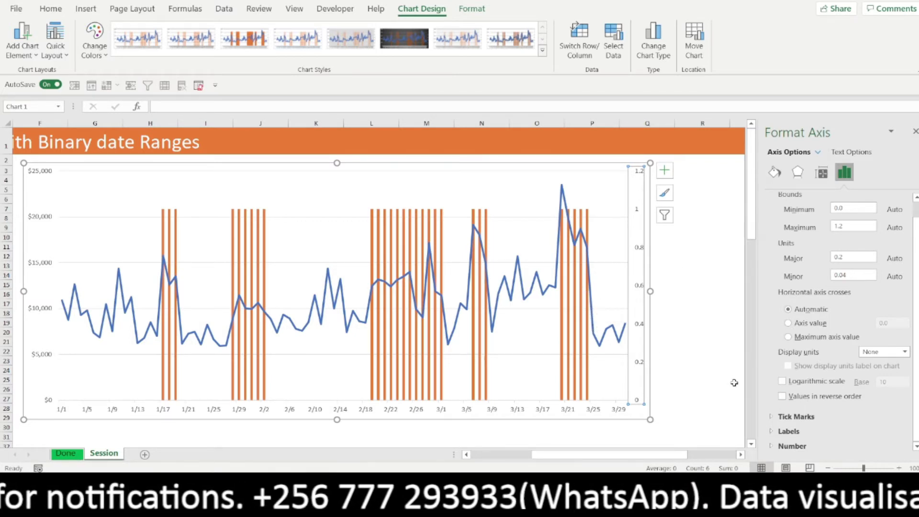
{"action": "left_click", "coordinate": [771, 447]}
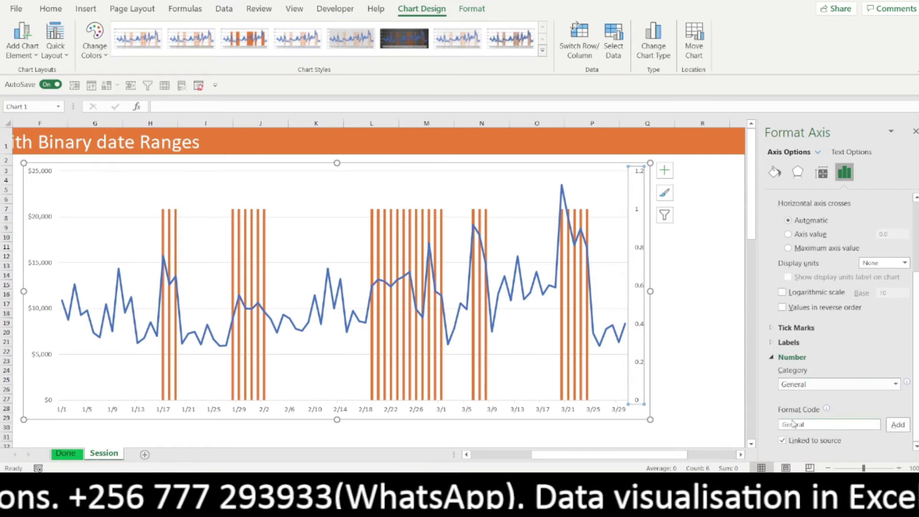
{"action": "left_click", "coordinate": [806, 386]}
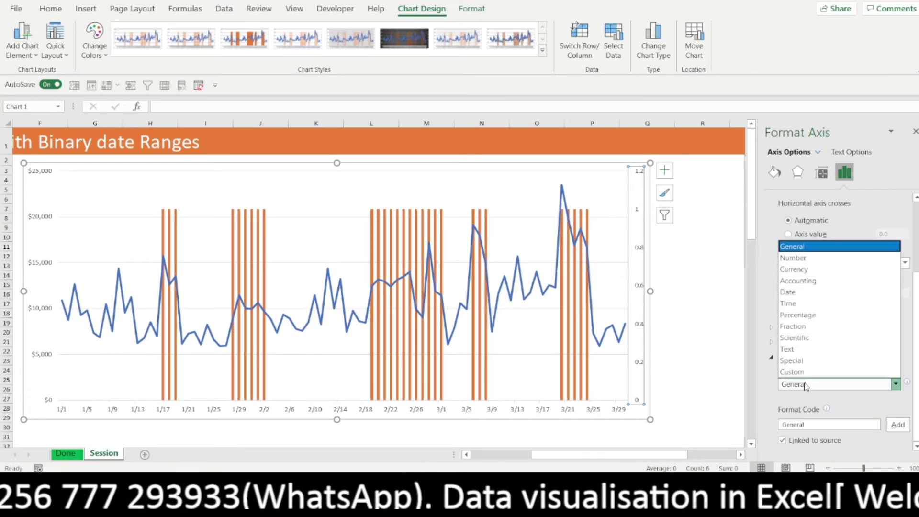
{"action": "left_click", "coordinate": [798, 376]}
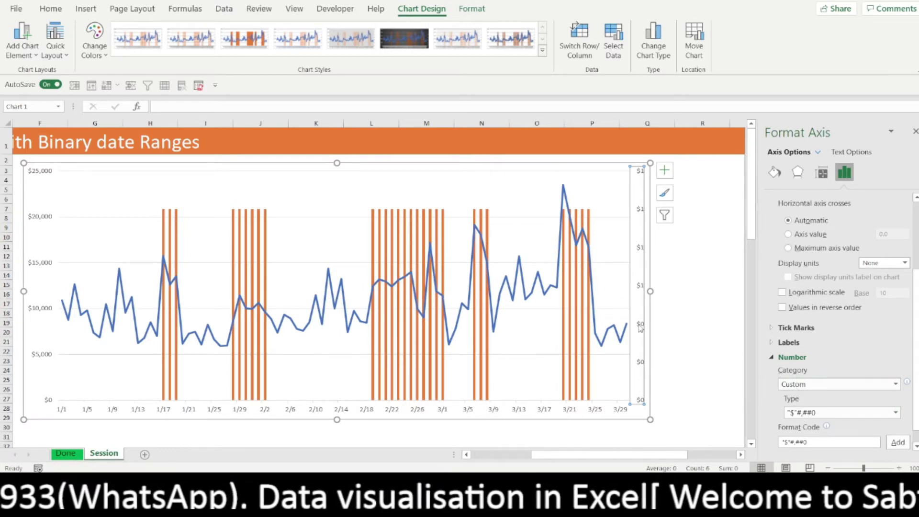
Step: Replace the secondary axis's format code with ;;; to hide its labels, and add it as the custom format
{"action": "scroll", "coordinate": [859, 411], "scroll_direction": "down", "scroll_amount": 1}
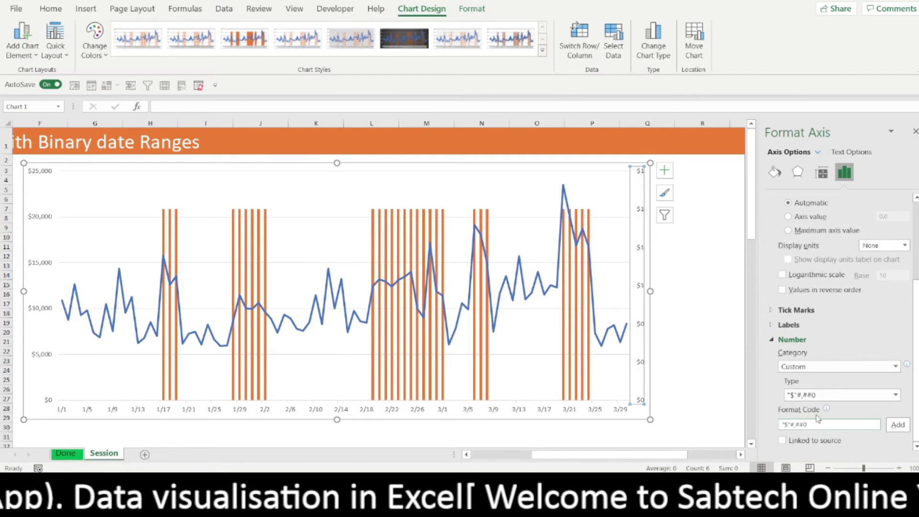
{"action": "double_click", "coordinate": [816, 424]}
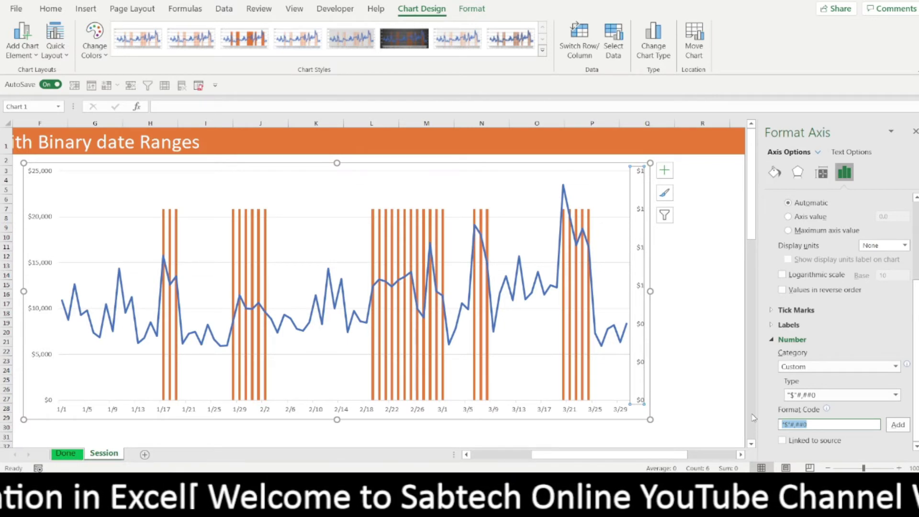
{"action": "key", "text": "BackSpace"}
{"action": "type", "text": ";"}
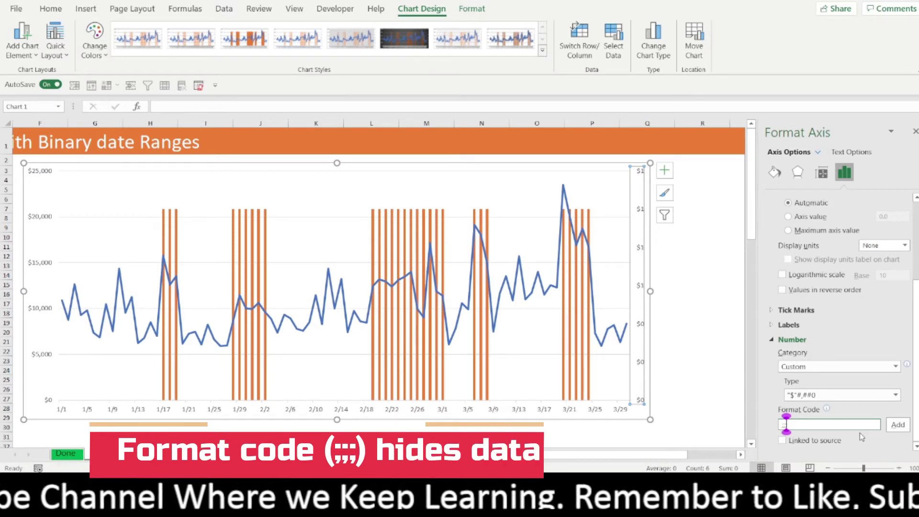
{"action": "type", "text": ";;;"}
{"action": "left_click", "coordinate": [898, 426]}
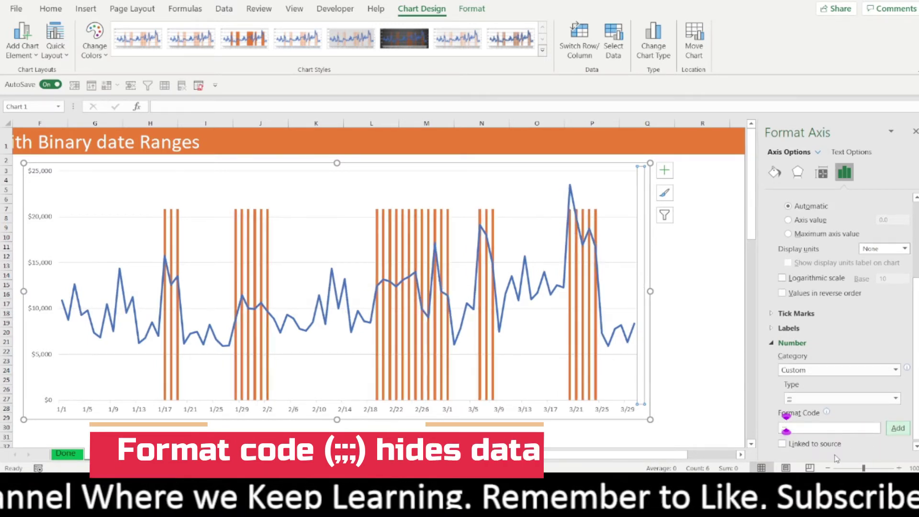
{"action": "left_click", "coordinate": [641, 254]}
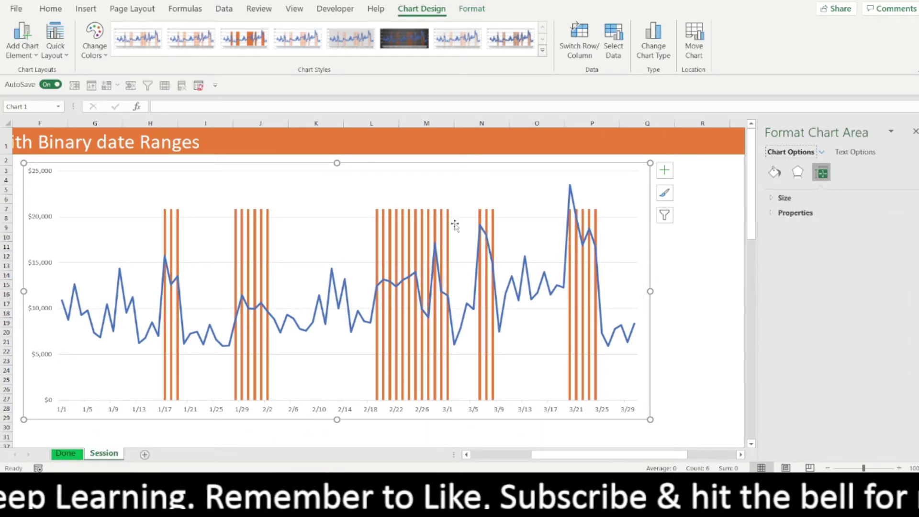
Step: Set the Promo columns' gap width to 0% and compare the bands with the finished chart on the Done sheet
{"action": "left_click", "coordinate": [267, 240]}
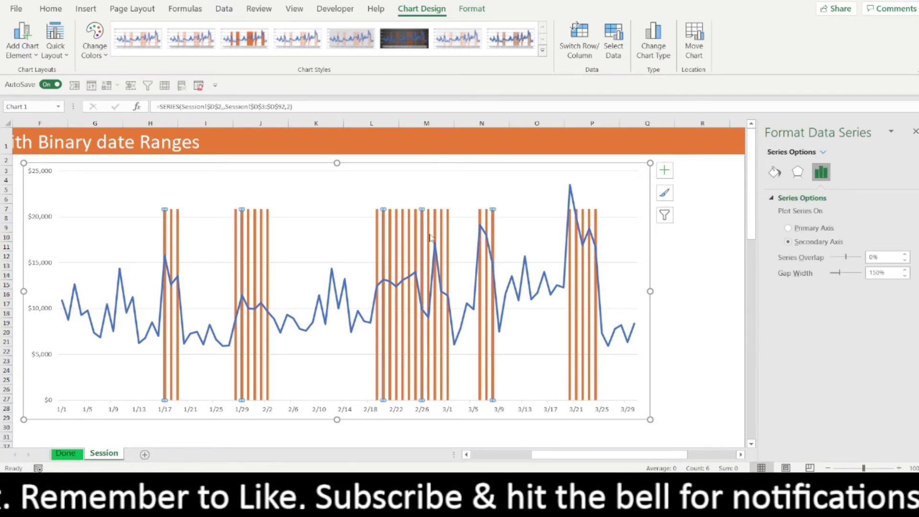
{"action": "right_click", "coordinate": [392, 226]}
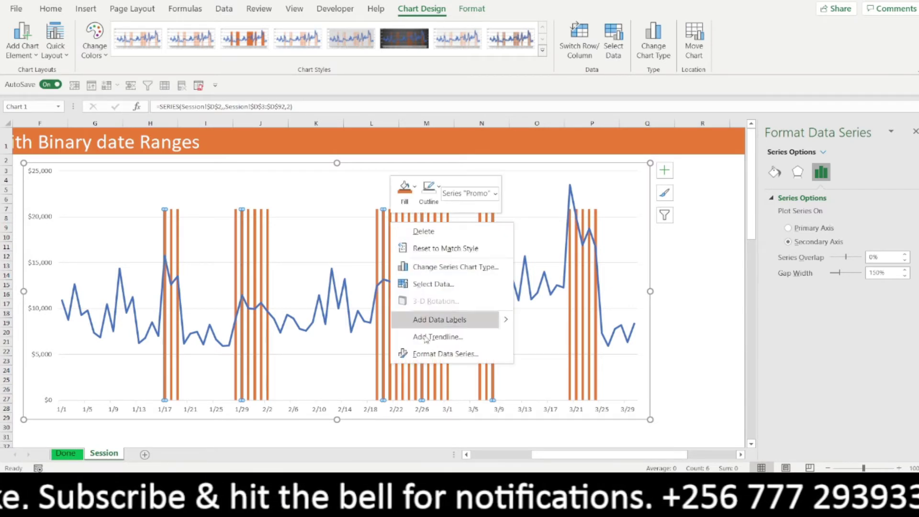
{"action": "left_click", "coordinate": [436, 354]}
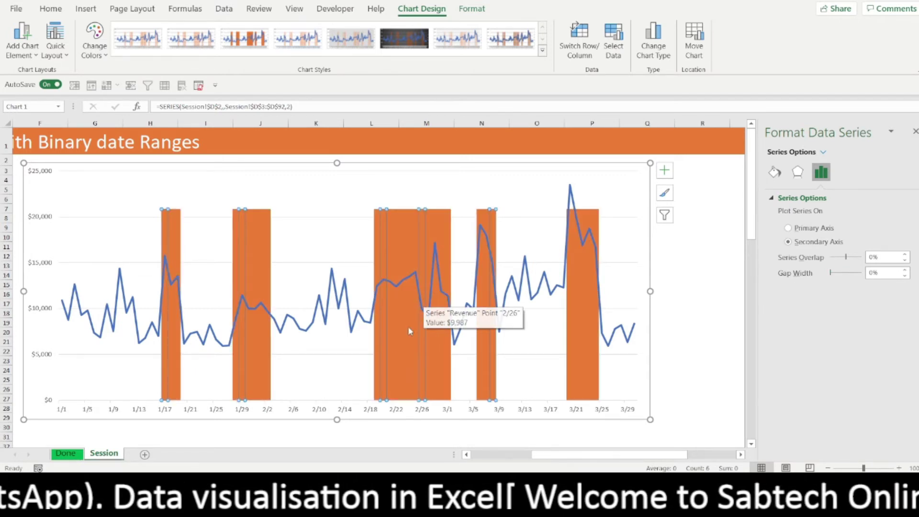
{"action": "left_click", "coordinate": [67, 453]}
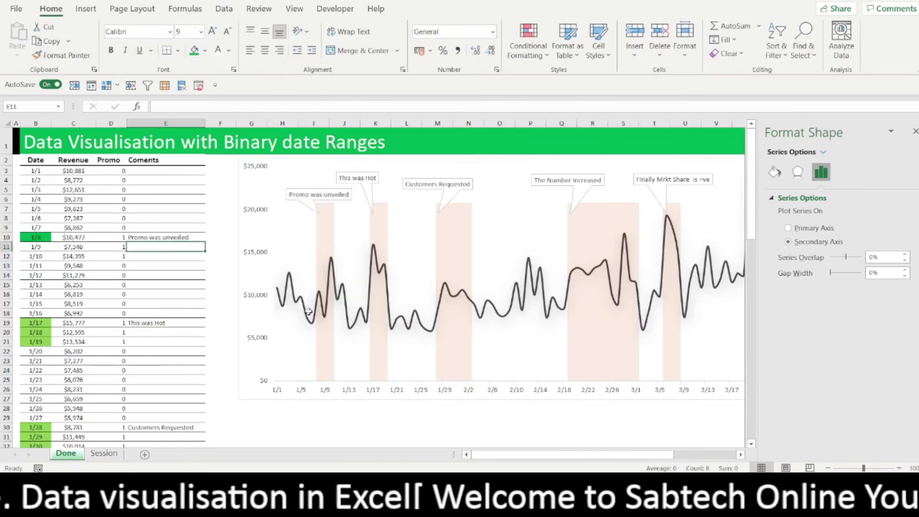
{"action": "left_click", "coordinate": [95, 454]}
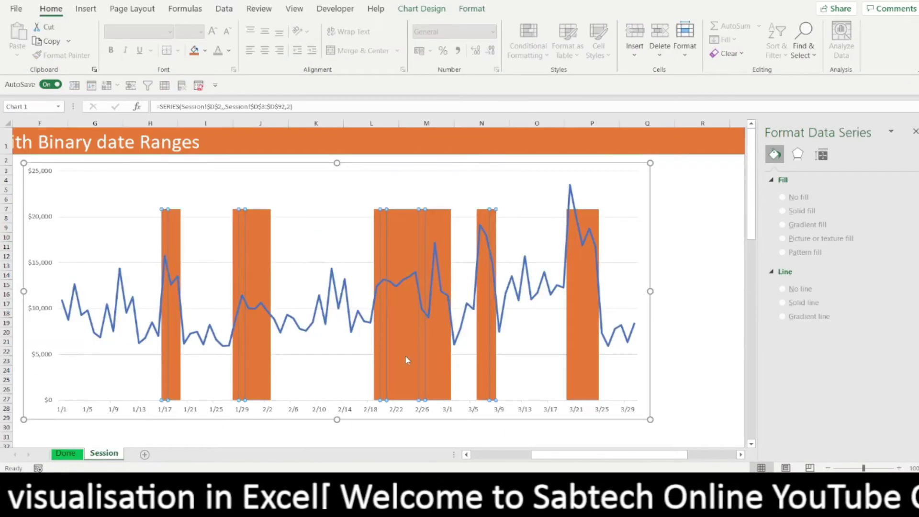
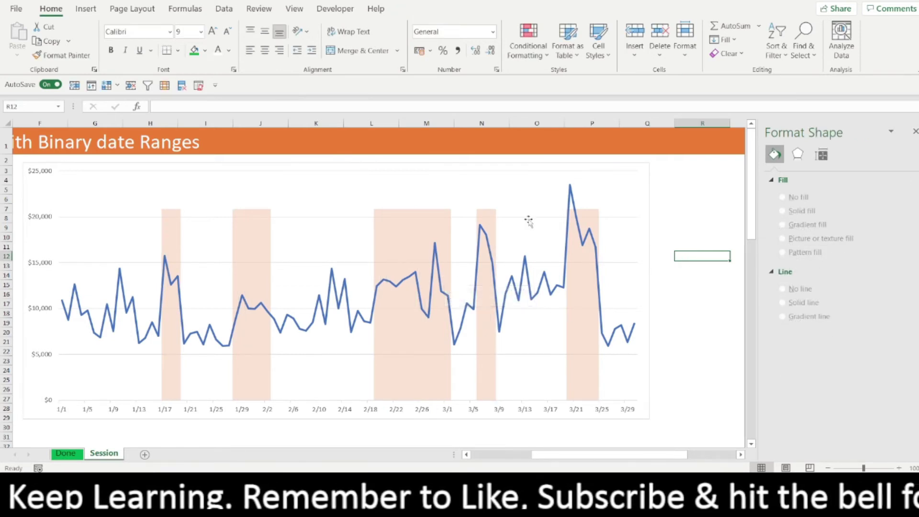
Step: Format the revenue line as a solid black line with 38% transparency
{"action": "left_click", "coordinate": [570, 255]}
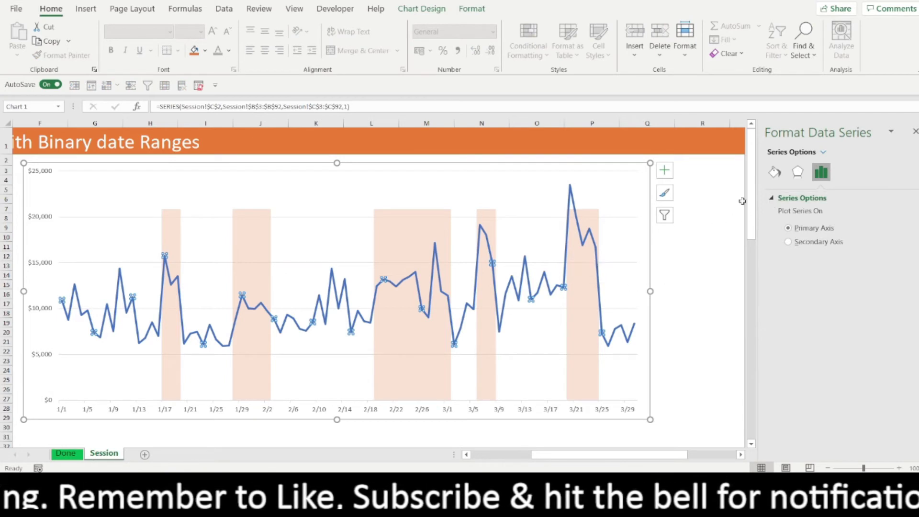
{"action": "right_click", "coordinate": [568, 211]}
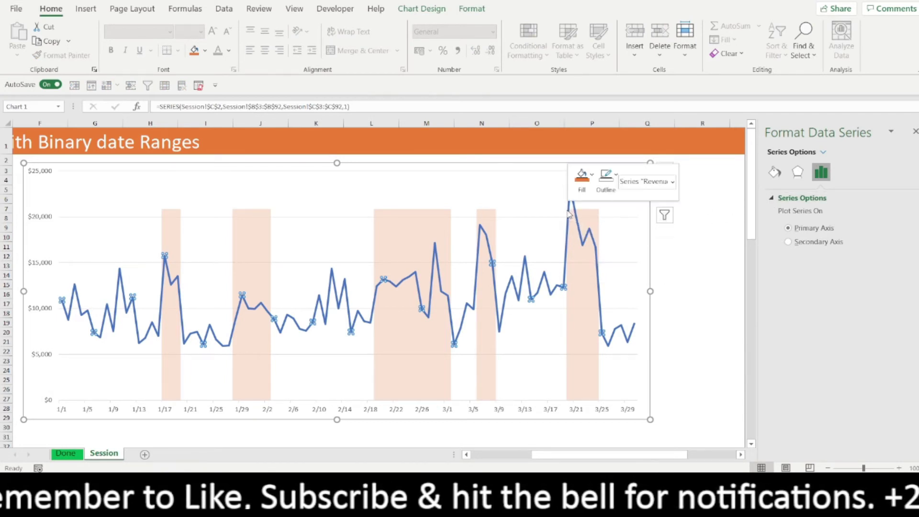
{"action": "left_click", "coordinate": [607, 343]}
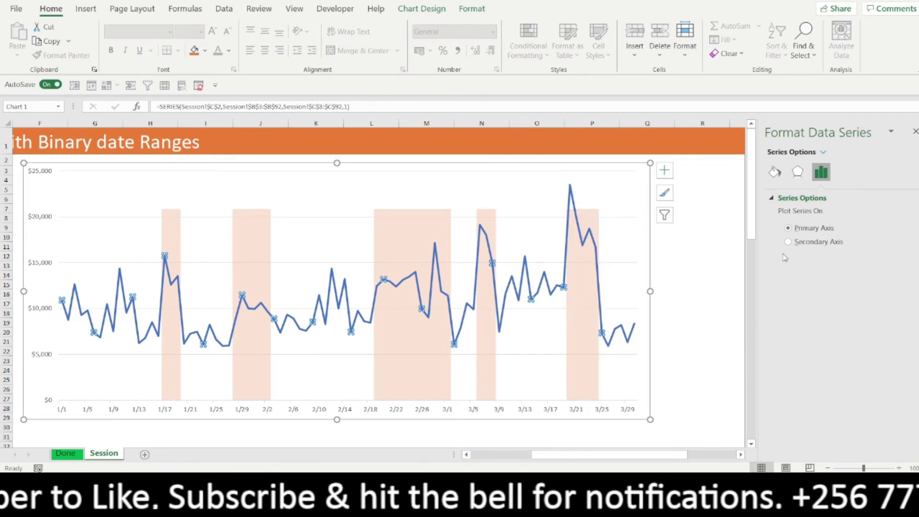
{"action": "left_click", "coordinate": [798, 172]}
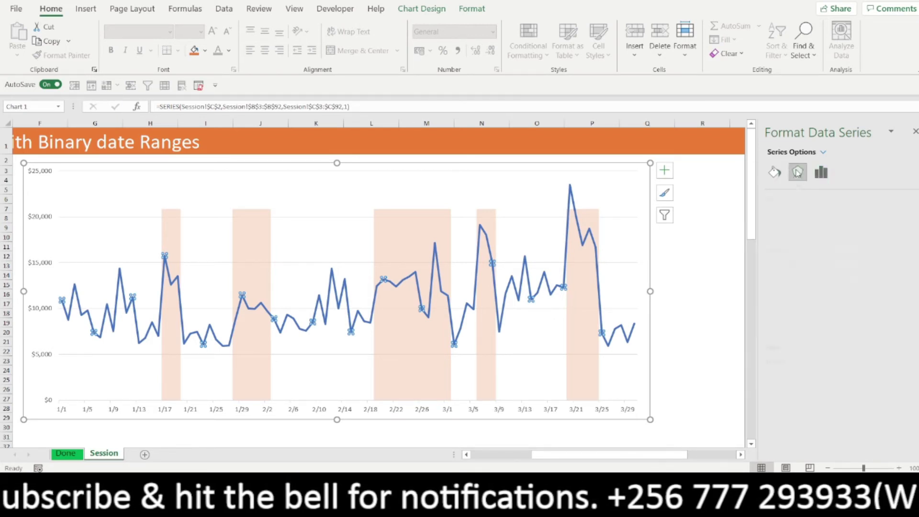
{"action": "left_click", "coordinate": [775, 173]}
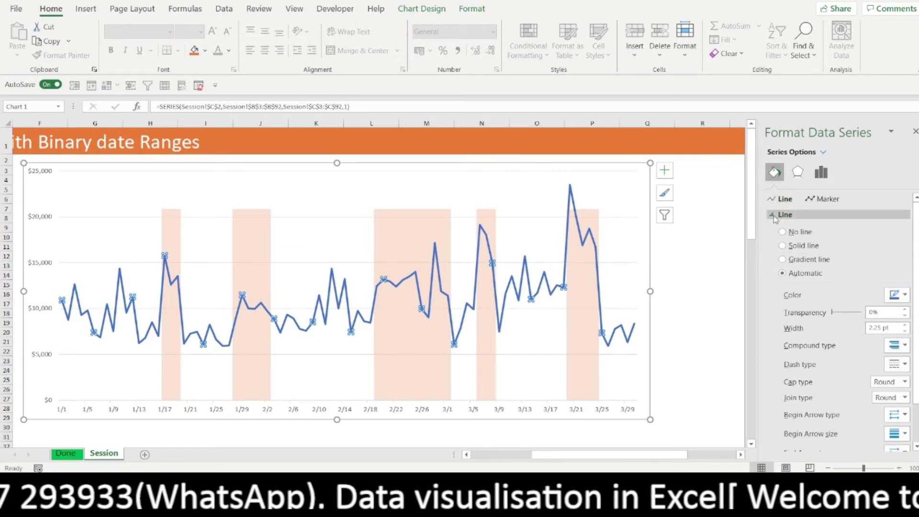
{"action": "left_click", "coordinate": [795, 250]}
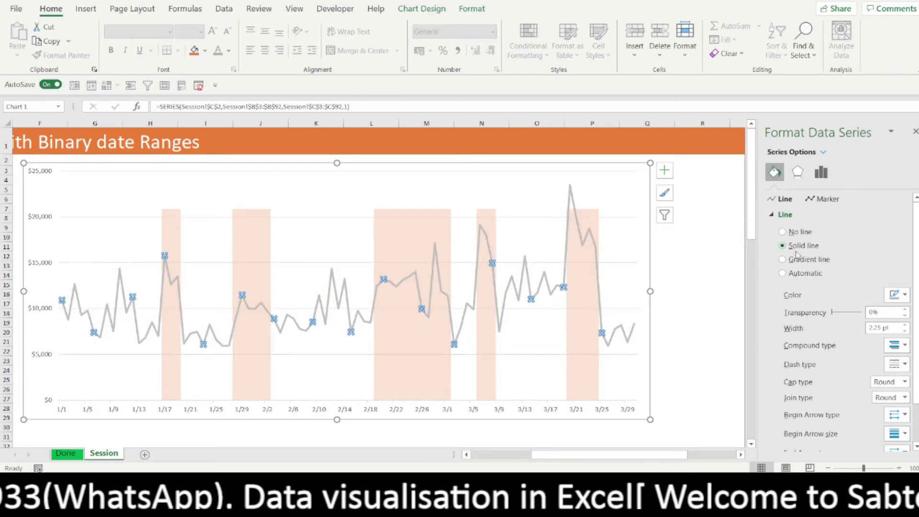
{"action": "left_click", "coordinate": [900, 295]}
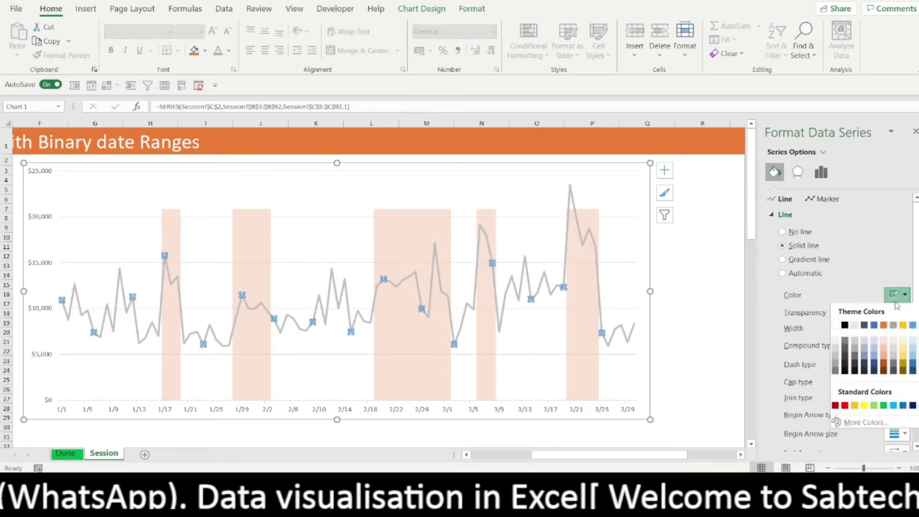
{"action": "left_click", "coordinate": [845, 327]}
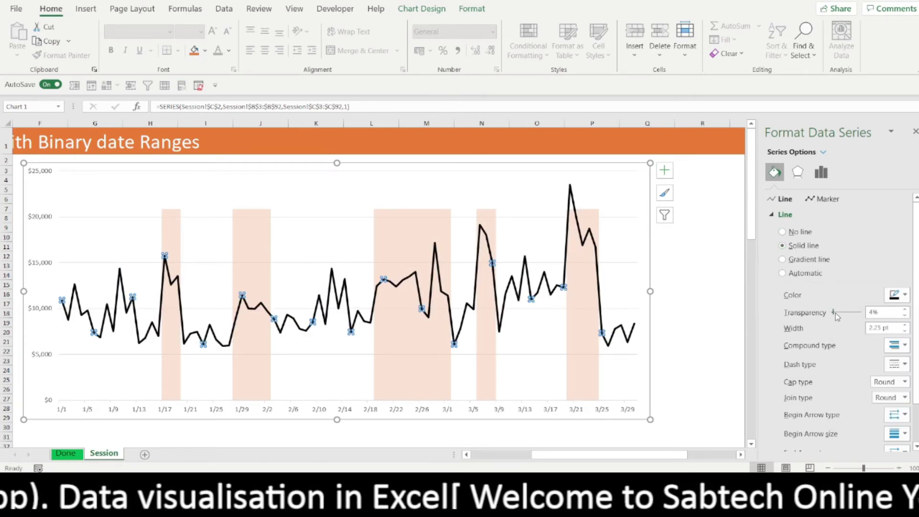
{"action": "left_click_drag", "start_coordinate": [836, 316], "coordinate": [844, 319]}
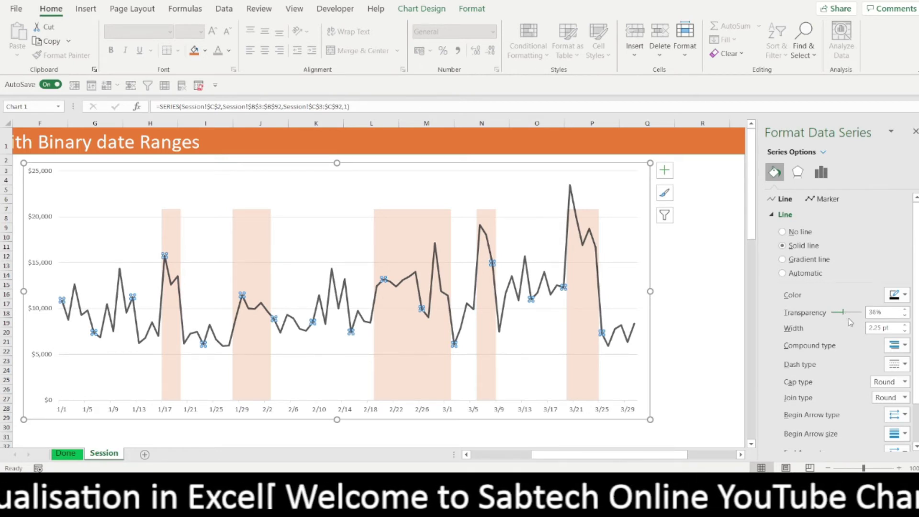
Step: Turn on the smoothed line option for the revenue series
{"action": "scroll", "coordinate": [888, 327], "scroll_direction": "down", "scroll_amount": 2}
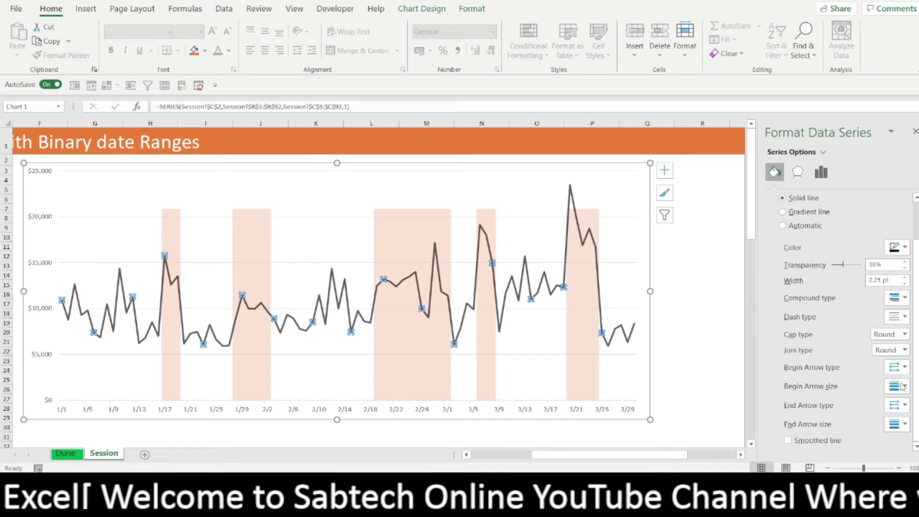
{"action": "left_click", "coordinate": [788, 440]}
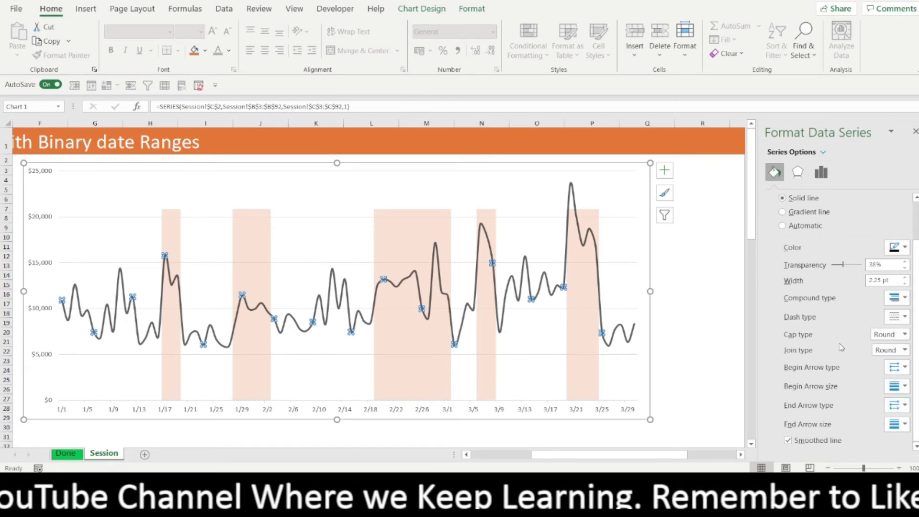
{"action": "scroll", "coordinate": [841, 347], "scroll_direction": "up", "scroll_amount": 1}
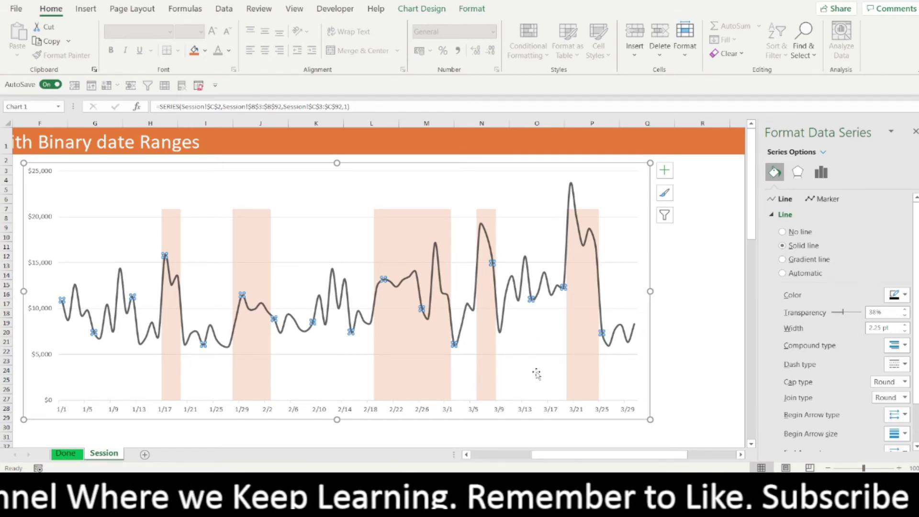
Step: Delete the major horizontal gridlines from the revenue chart
{"action": "left_click", "coordinate": [532, 355]}
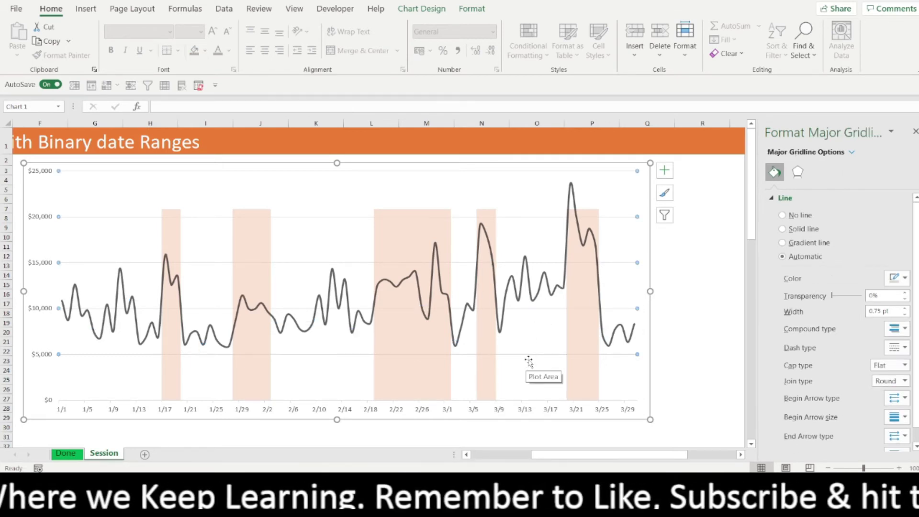
{"action": "left_click", "coordinate": [622, 266]}
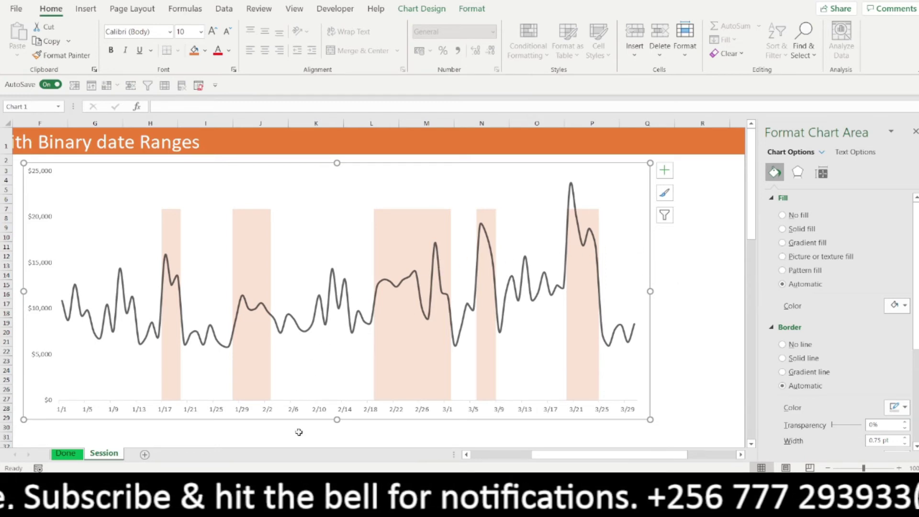
{"action": "left_click_drag", "start_coordinate": [538, 455], "coordinate": [494, 465]}
{"action": "scroll", "coordinate": [440, 344], "scroll_direction": "right", "scroll_amount": 5}
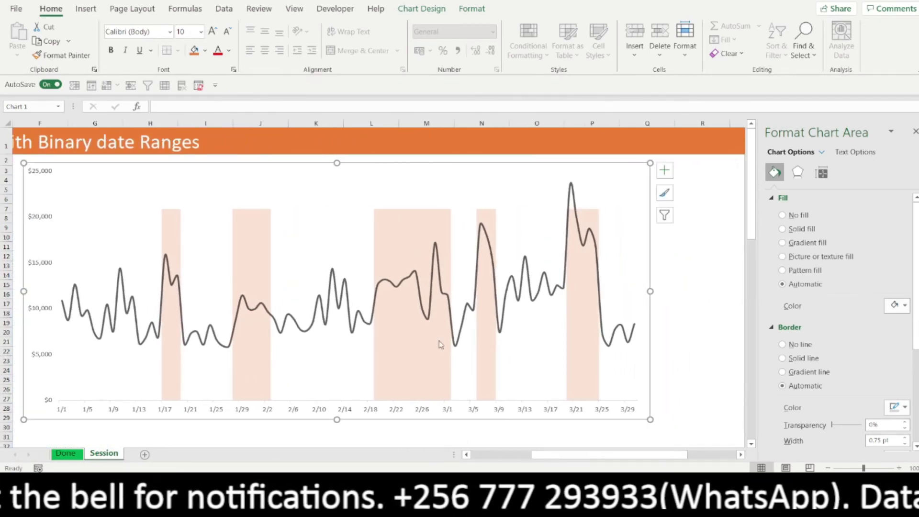
Step: Add data labels to the Promo columns and compare them with the Promo data in the sheet
{"action": "left_click", "coordinate": [399, 222]}
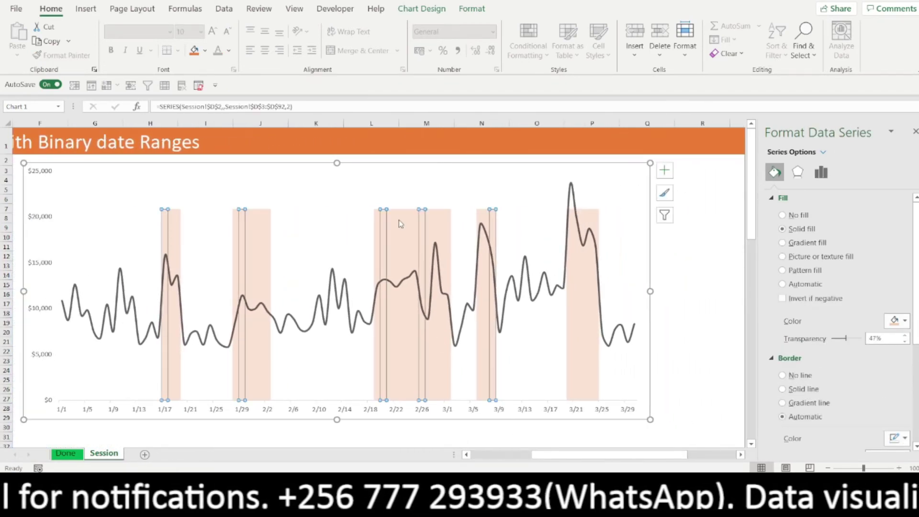
{"action": "left_click", "coordinate": [664, 172]}
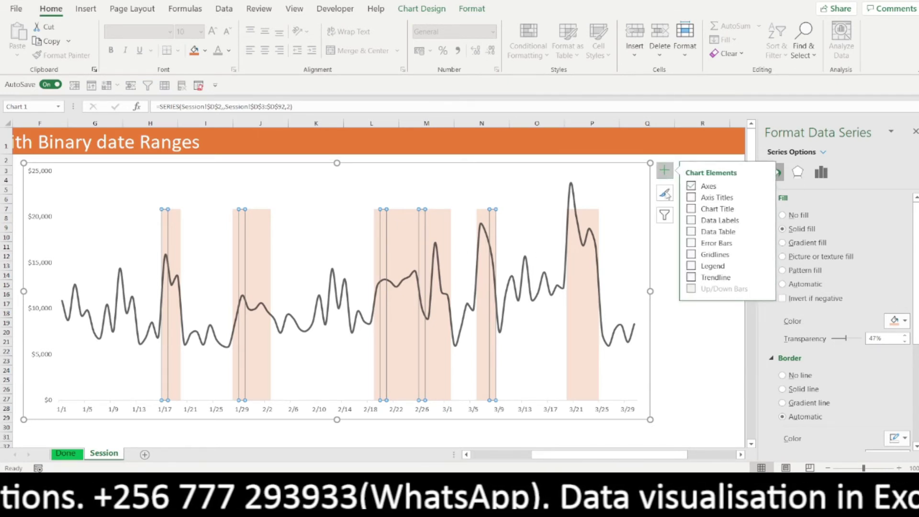
{"action": "left_click", "coordinate": [696, 220]}
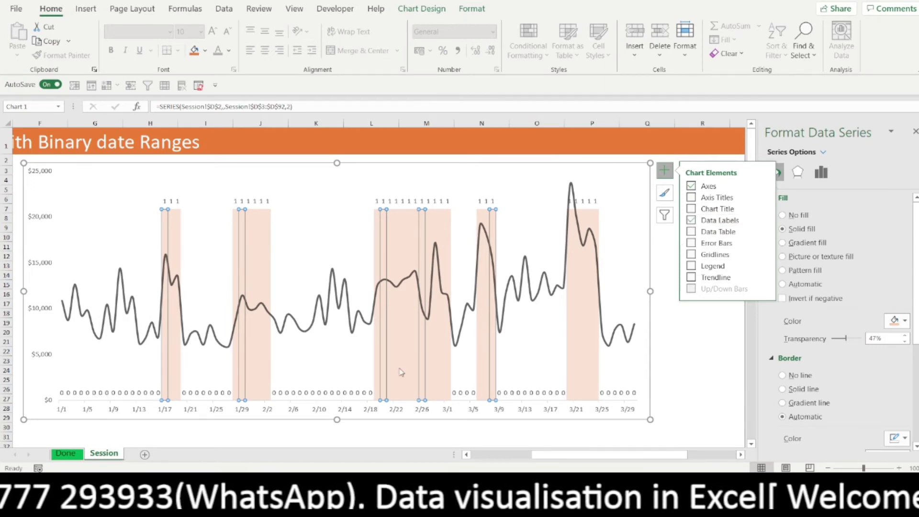
{"action": "left_click_drag", "start_coordinate": [539, 458], "coordinate": [479, 458]}
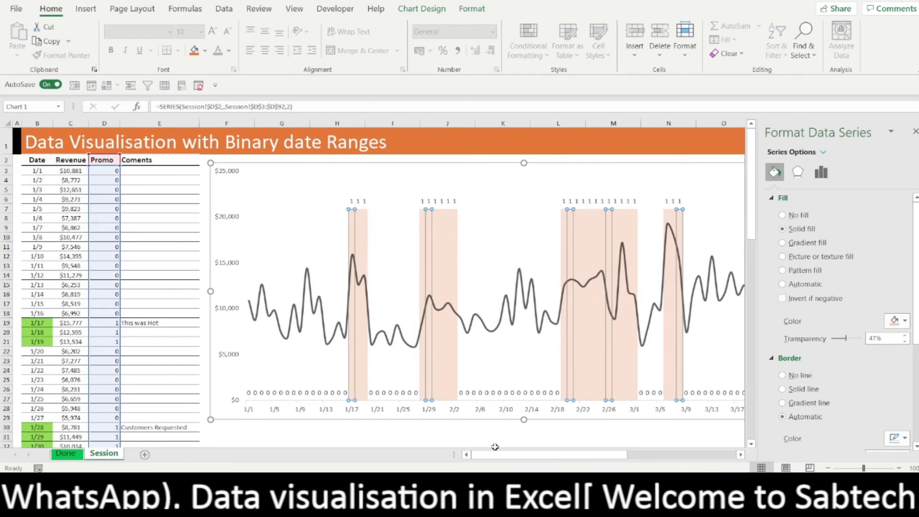
{"action": "left_click_drag", "start_coordinate": [578, 455], "coordinate": [618, 469]}
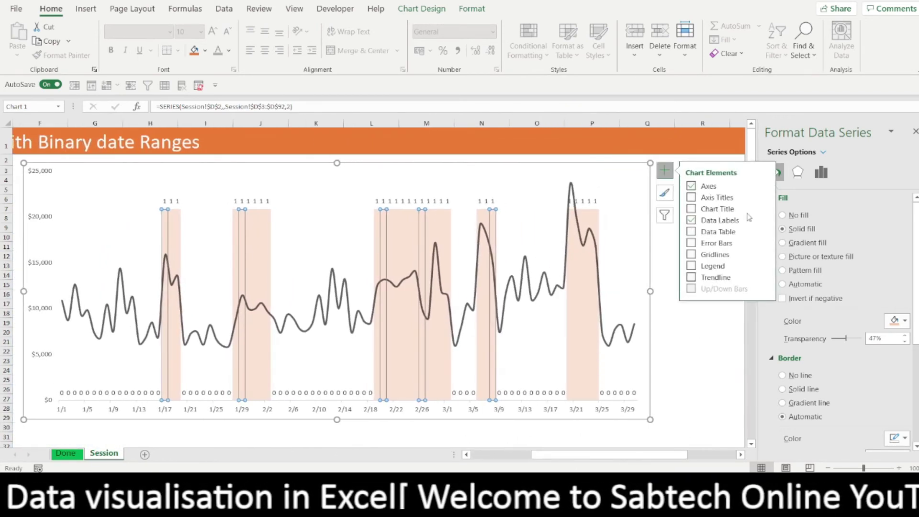
{"action": "left_click", "coordinate": [663, 173]}
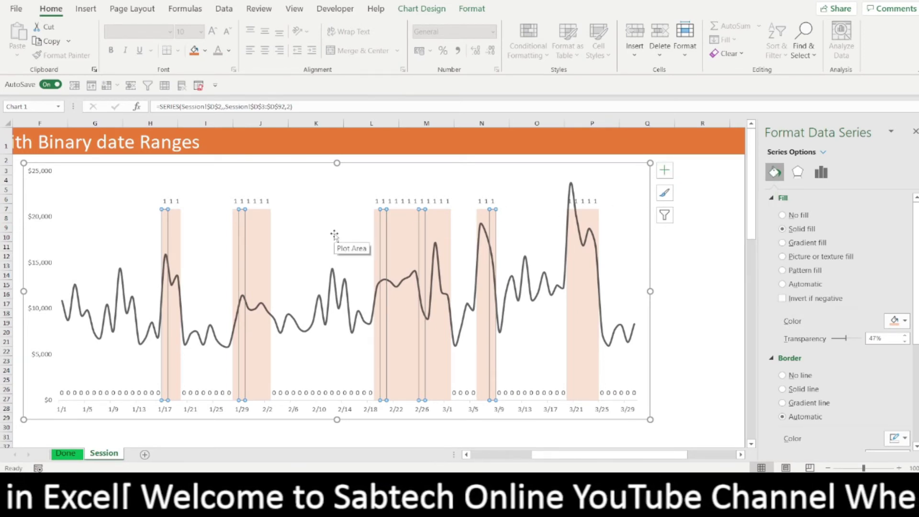
Step: Make the Promo data labels show the comments from cells E3:E92 on the Session sheet, with values and leader lines turned off
{"action": "left_click", "coordinate": [383, 202]}
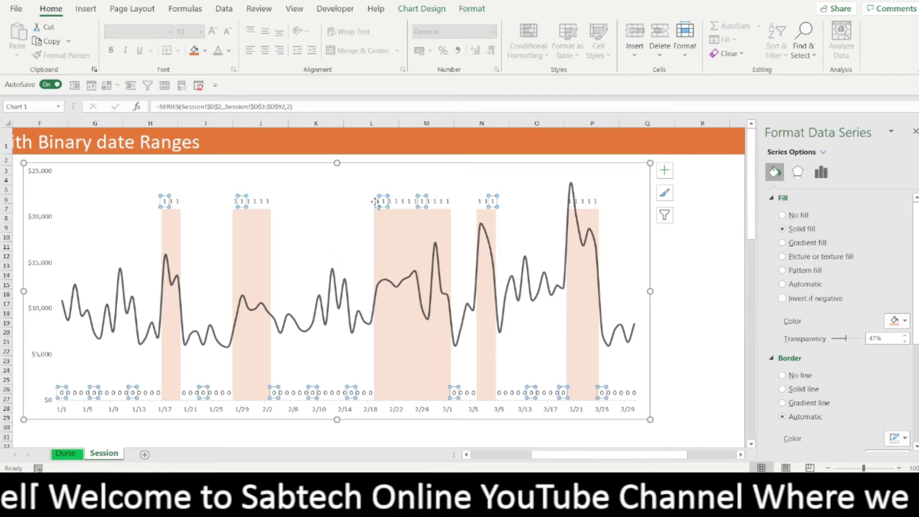
{"action": "right_click", "coordinate": [386, 204]}
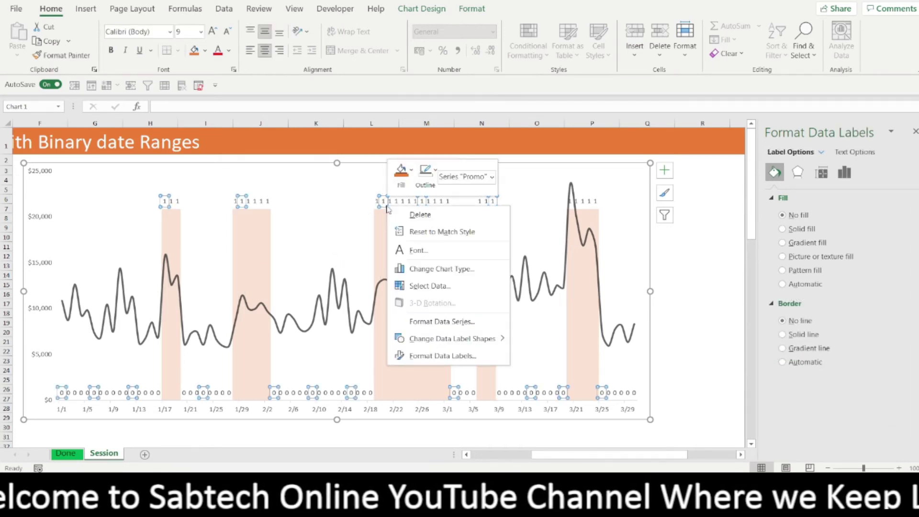
{"action": "left_click", "coordinate": [432, 356]}
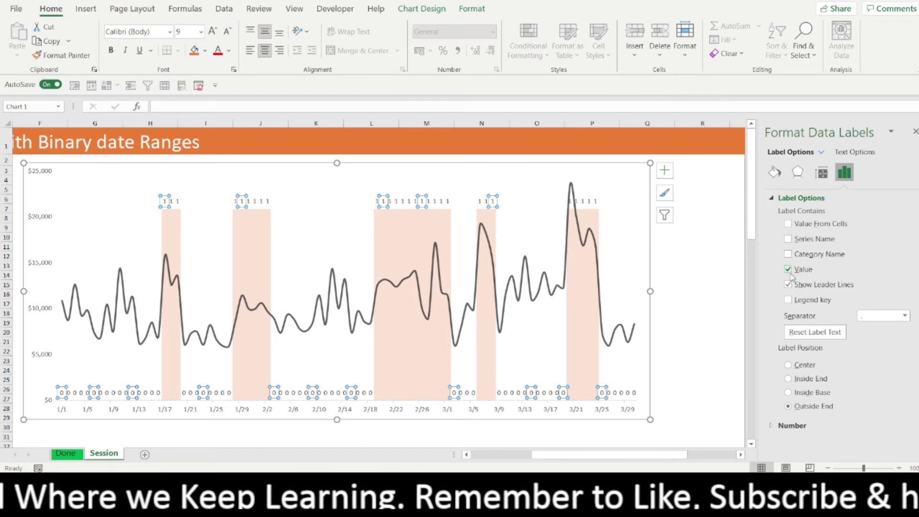
{"action": "left_click", "coordinate": [788, 224]}
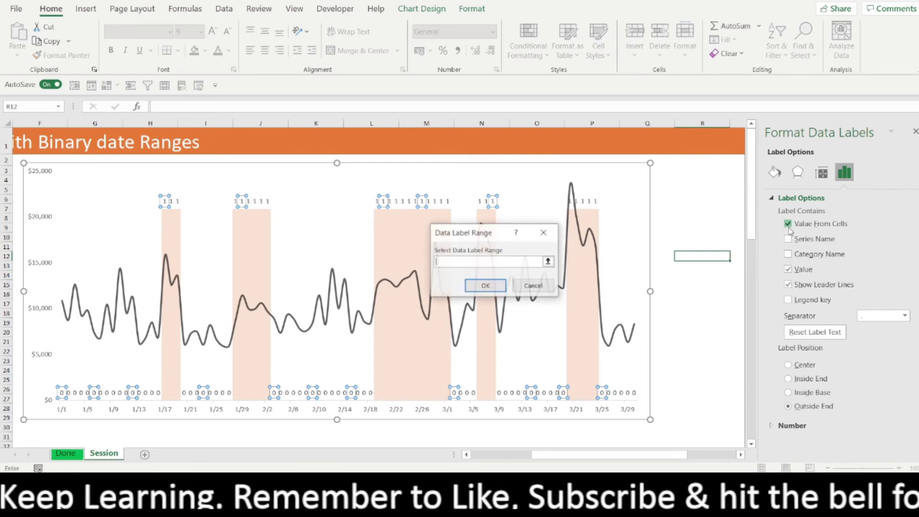
{"action": "left_click_drag", "start_coordinate": [533, 447], "coordinate": [472, 447]}
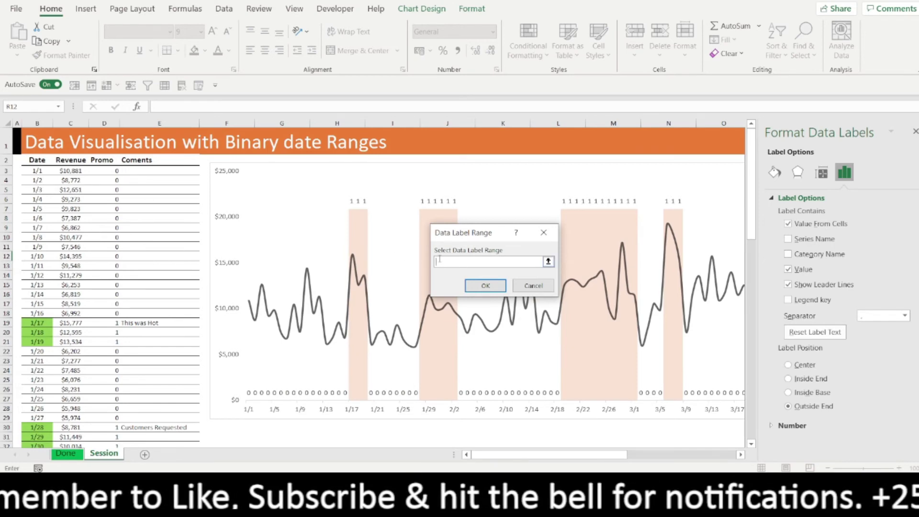
{"action": "left_click_drag", "start_coordinate": [132, 171], "coordinate": [157, 427]}
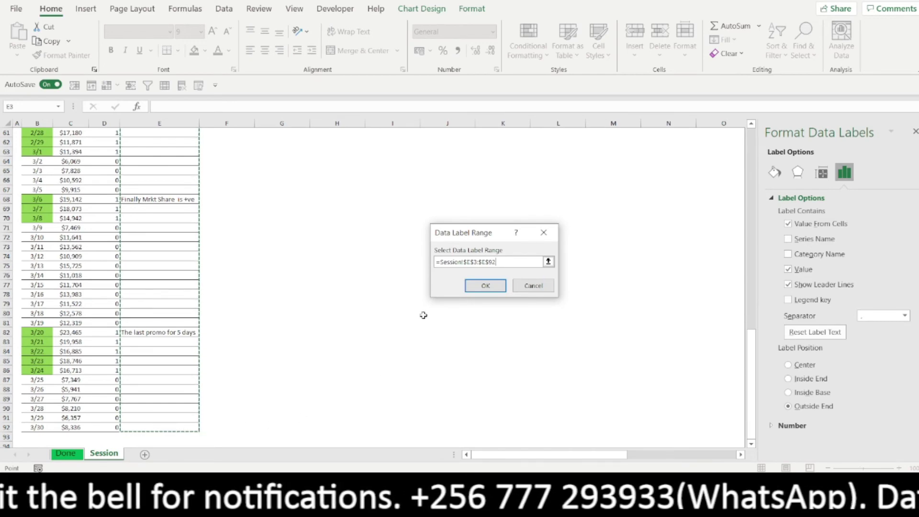
{"action": "left_click", "coordinate": [478, 288]}
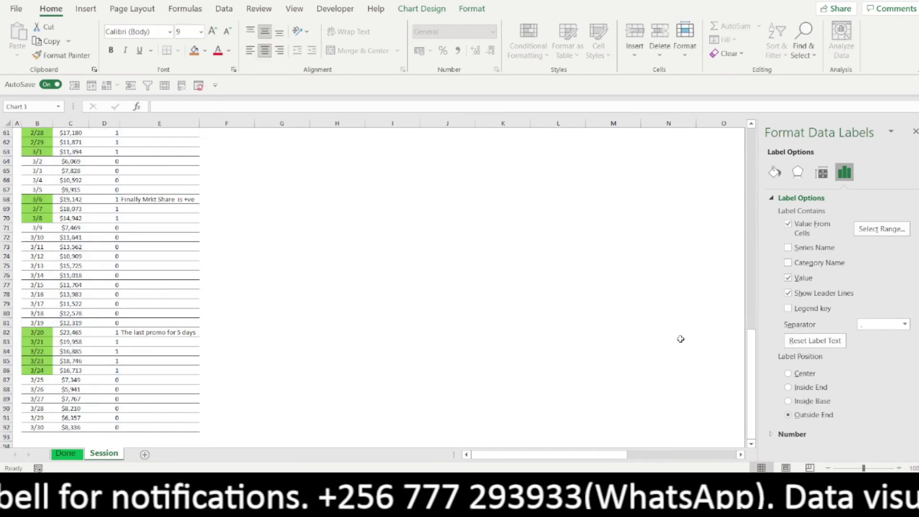
{"action": "scroll", "coordinate": [718, 230], "scroll_direction": "up", "scroll_amount": 20}
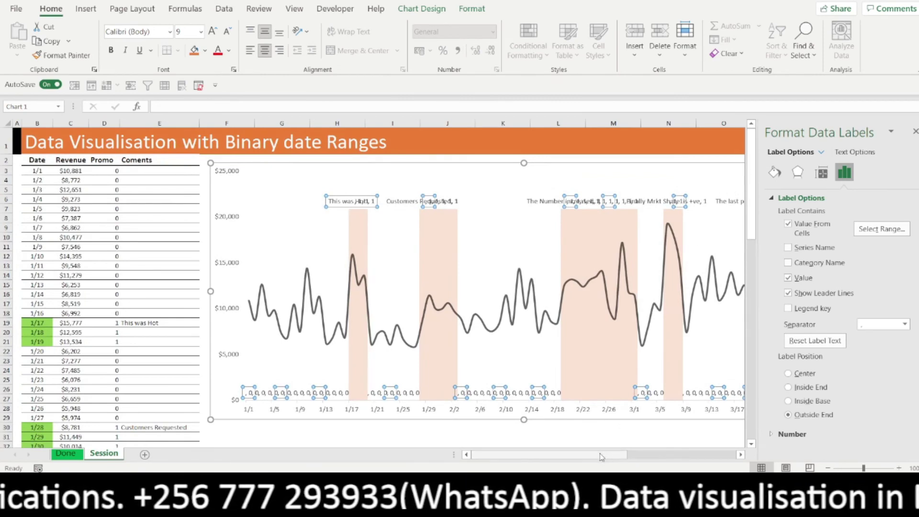
{"action": "left_click_drag", "start_coordinate": [598, 455], "coordinate": [650, 463]}
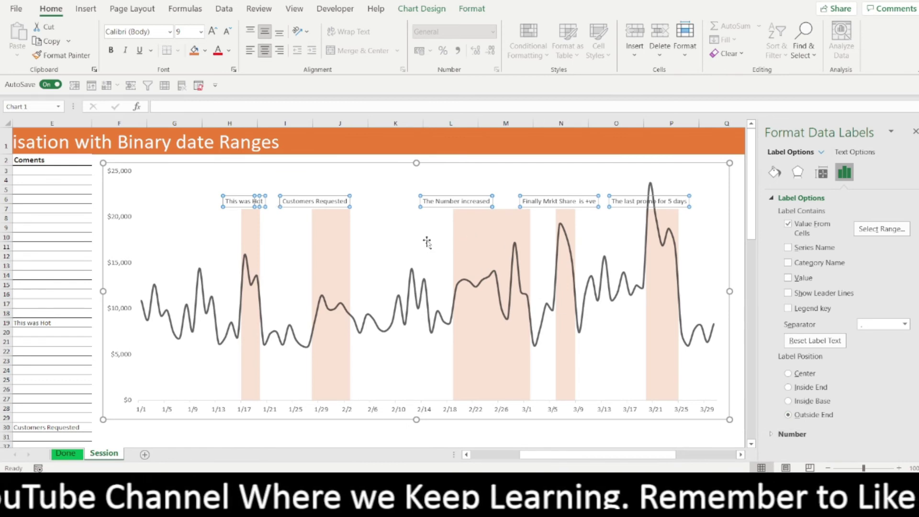
Step: Change the Promo data labels to data callouts
{"action": "left_click", "coordinate": [278, 232]}
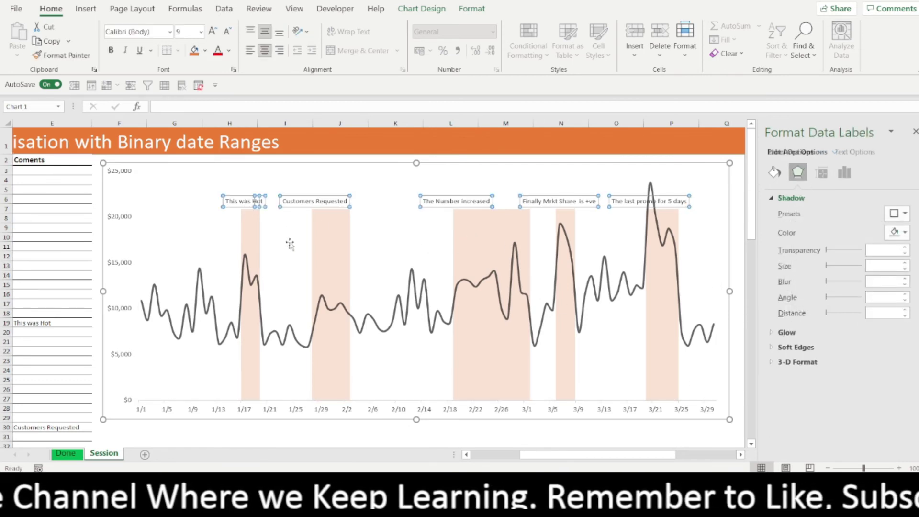
{"action": "left_click_drag", "start_coordinate": [622, 455], "coordinate": [643, 457]}
{"action": "left_click", "coordinate": [611, 175]}
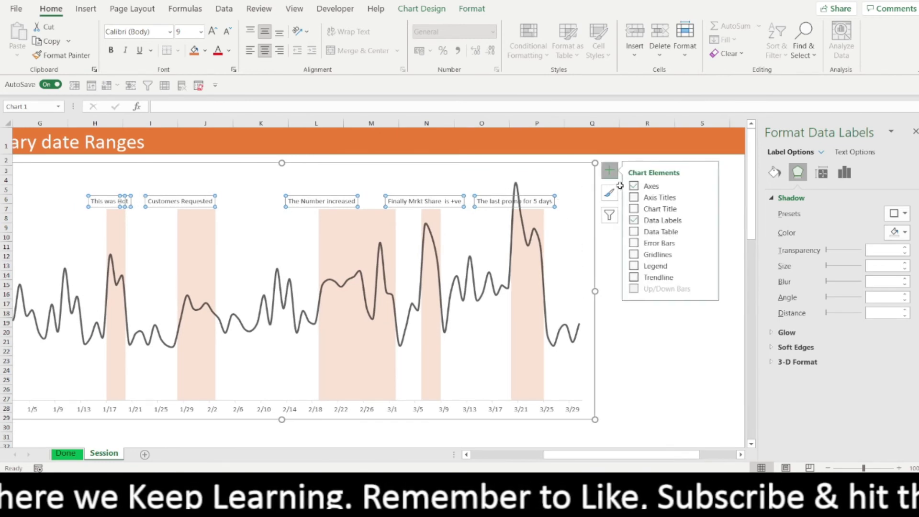
{"action": "left_click", "coordinate": [710, 220]}
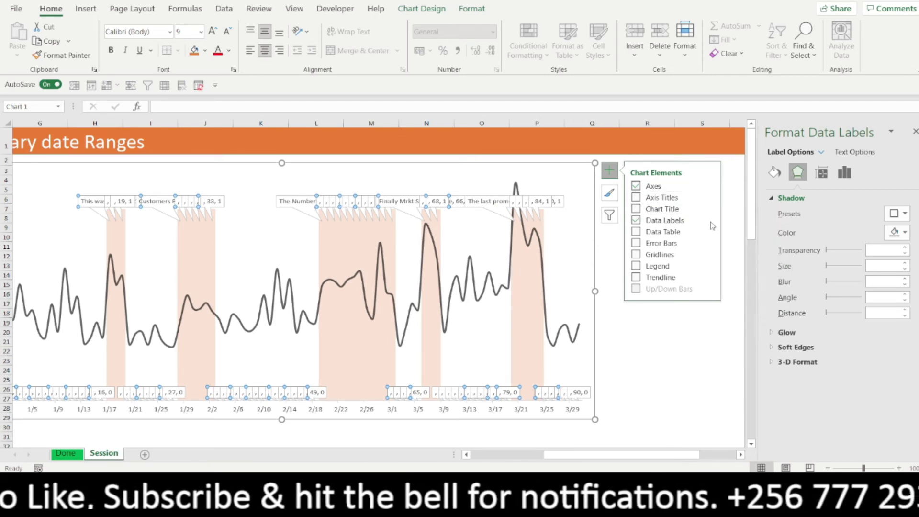
Step: Turn off the category name and value for the callout of the last promo only
{"action": "left_click", "coordinate": [482, 201]}
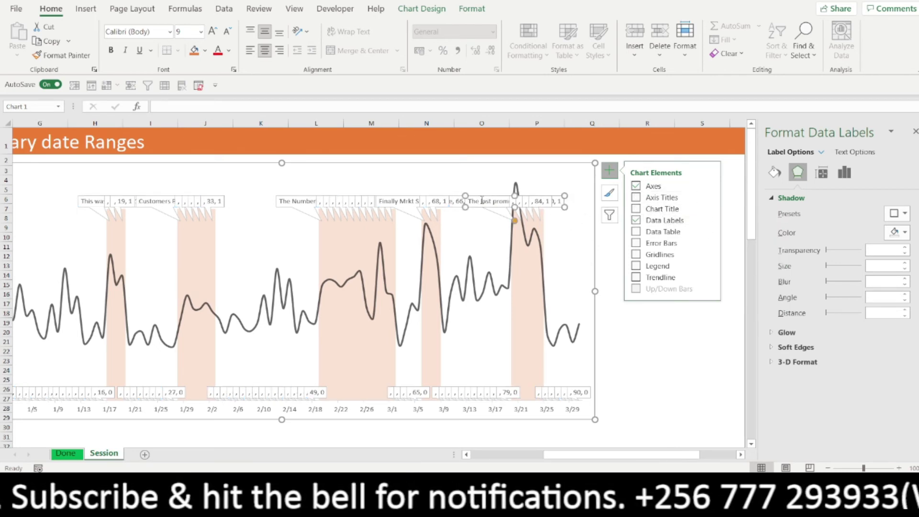
{"action": "right_click", "coordinate": [484, 196]}
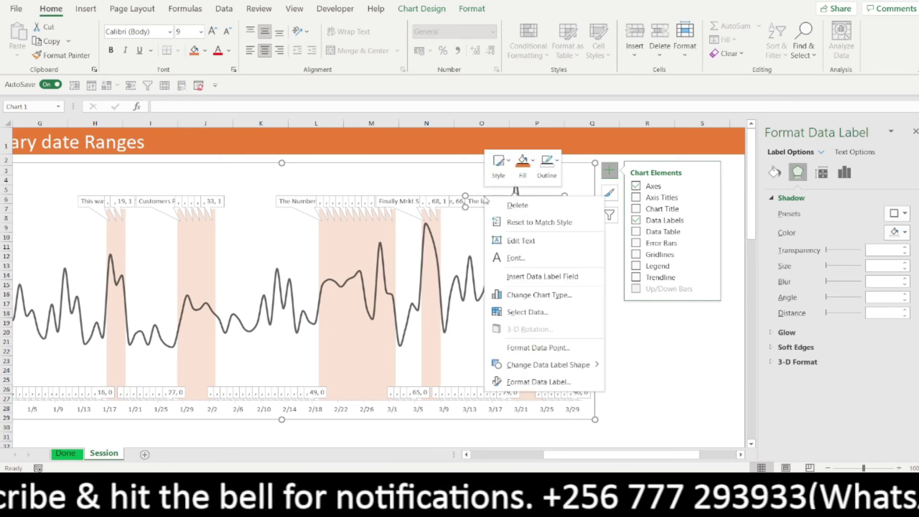
{"action": "left_click", "coordinate": [514, 382]}
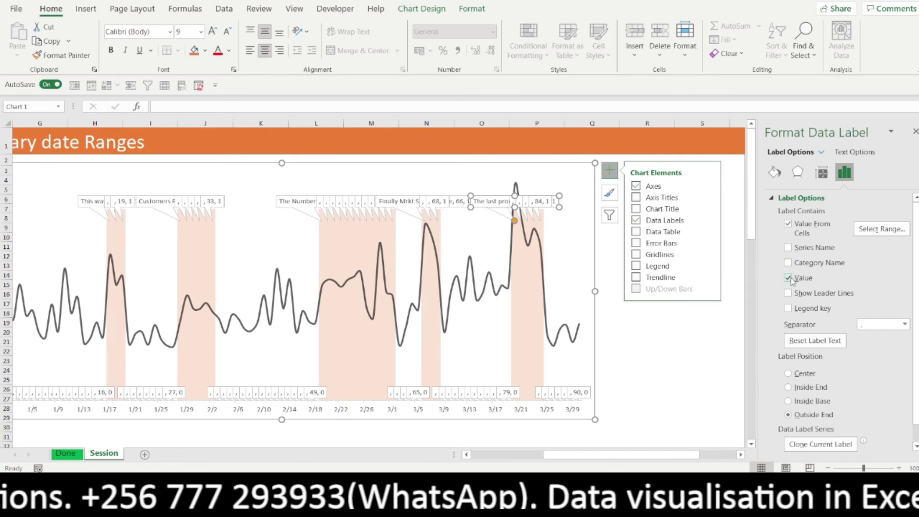
{"action": "left_click", "coordinate": [789, 278]}
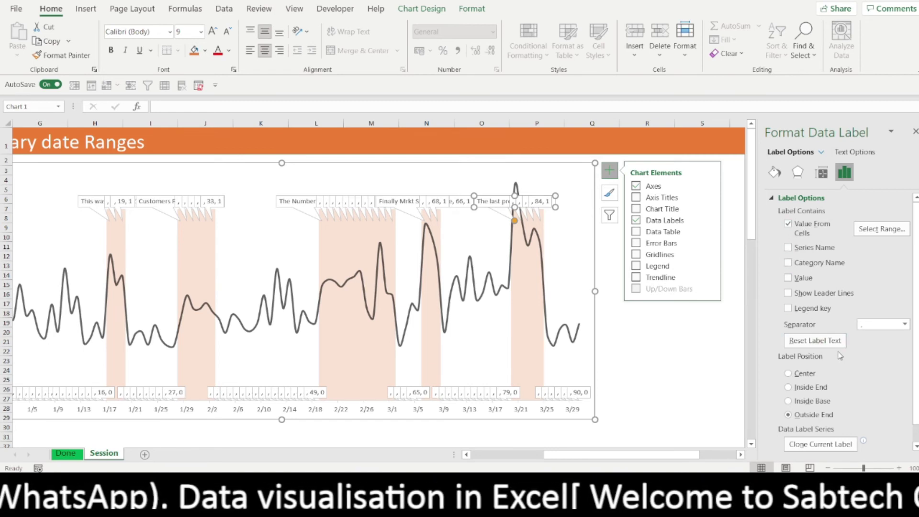
{"action": "left_click", "coordinate": [906, 326]}
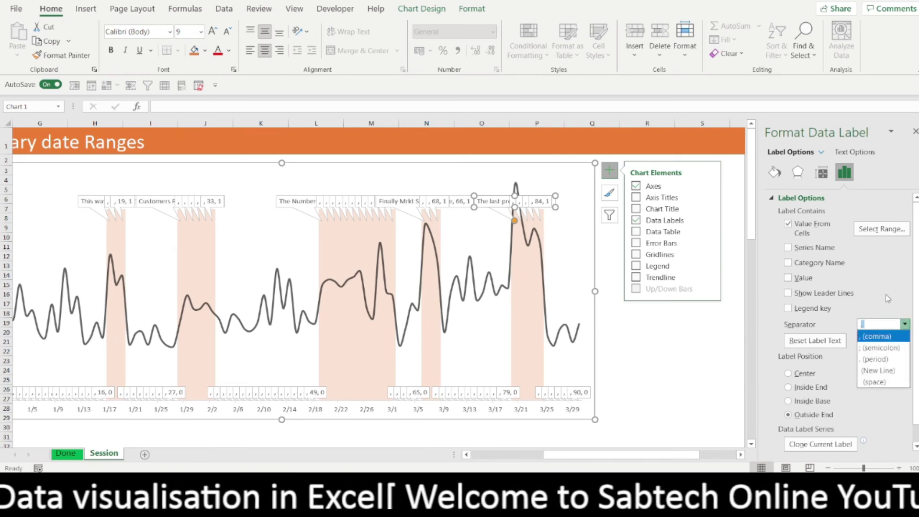
{"action": "left_click", "coordinate": [790, 363]}
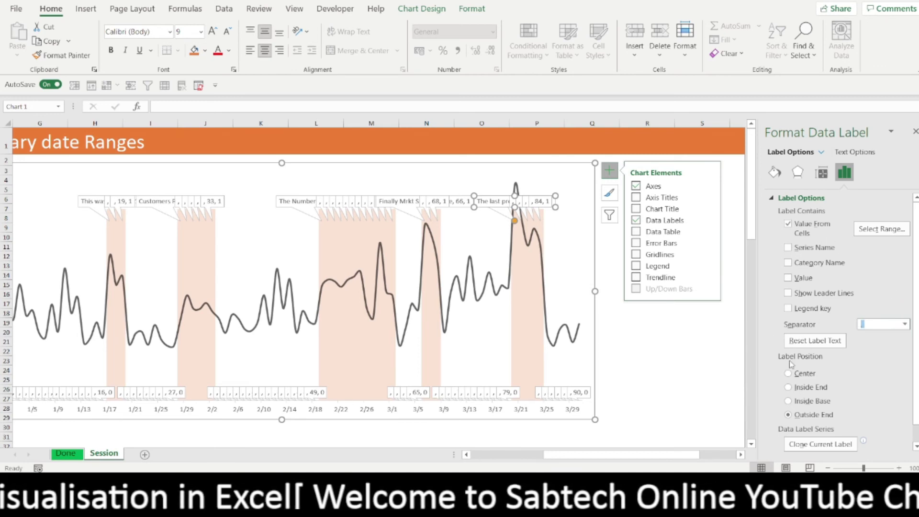
{"action": "scroll", "coordinate": [824, 406], "scroll_direction": "down", "scroll_amount": 1}
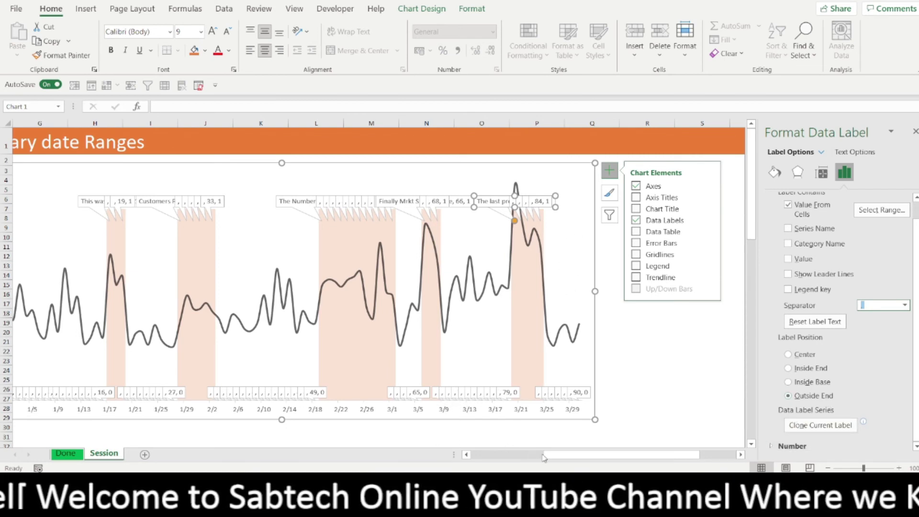
{"action": "scroll", "coordinate": [803, 235], "scroll_direction": "up", "scroll_amount": 1}
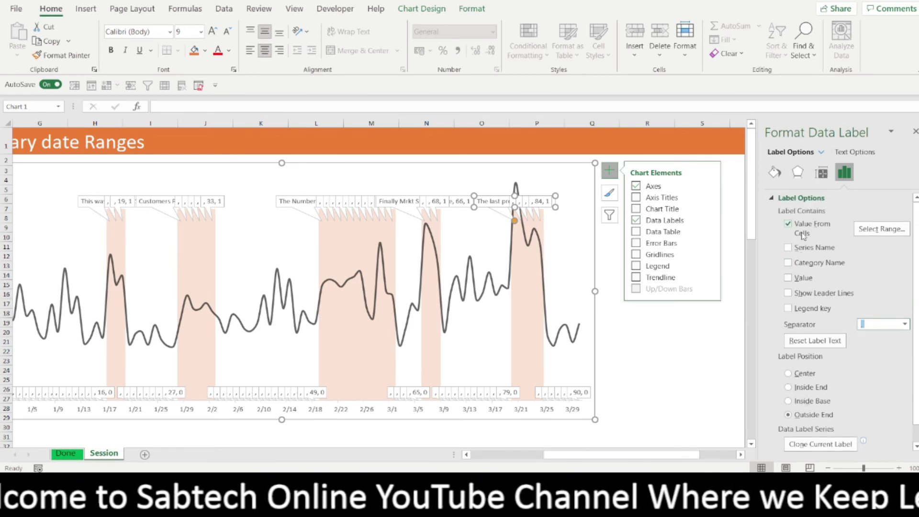
Step: Check the cell range that supplies the Promo callout comments against the comments column, keeping the range
{"action": "left_click", "coordinate": [882, 229]}
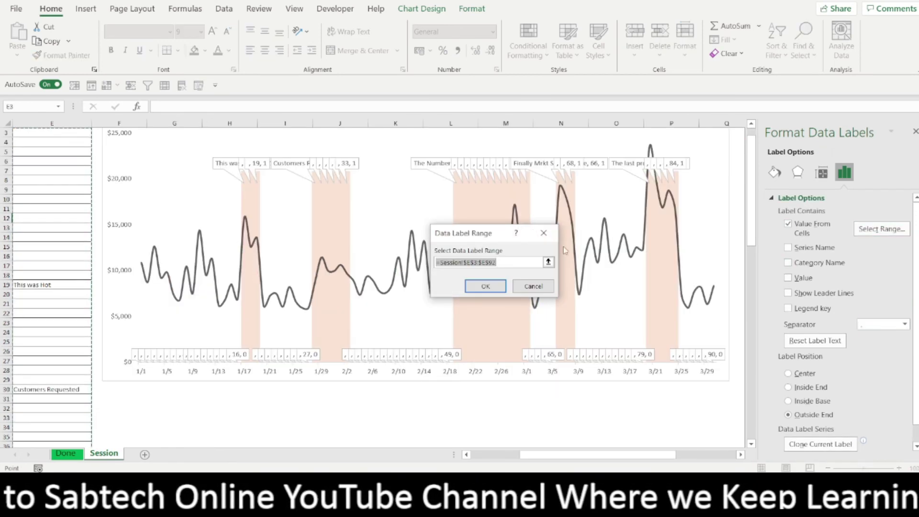
{"action": "left_click_drag", "start_coordinate": [537, 455], "coordinate": [485, 455]}
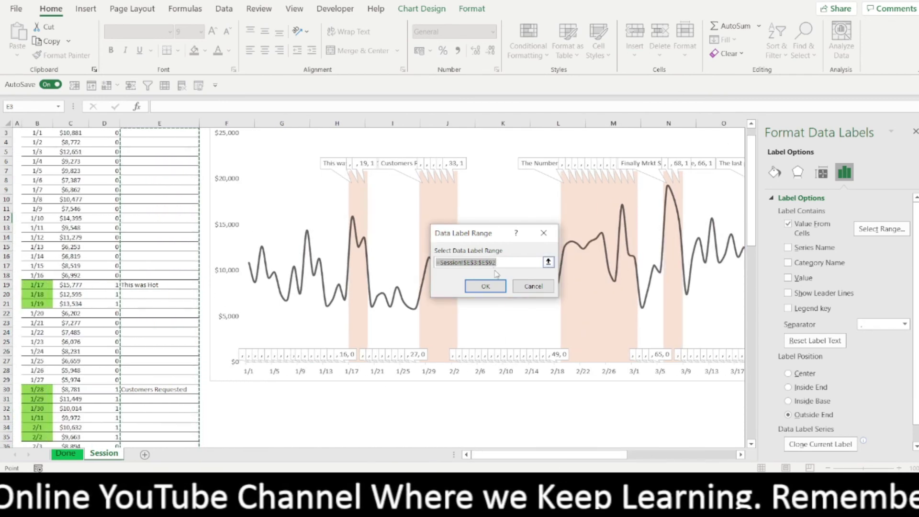
{"action": "left_click", "coordinate": [485, 285]}
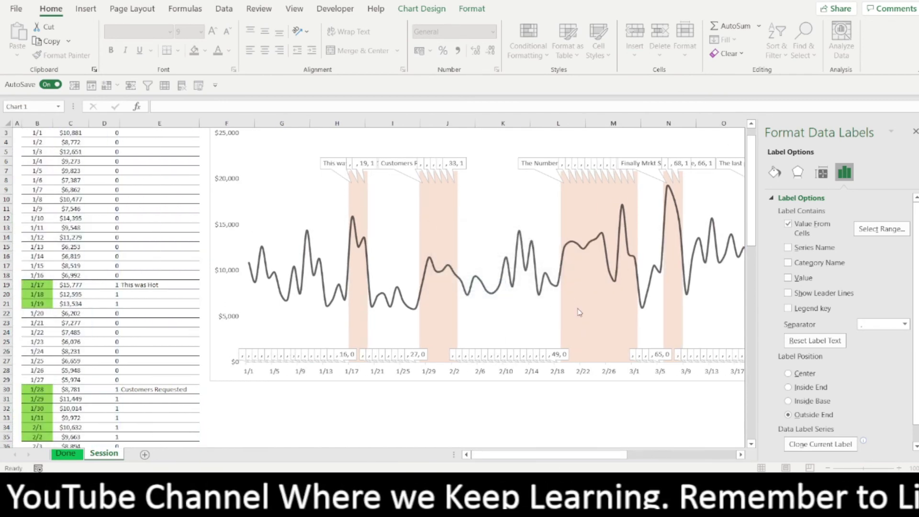
Step: Turn off the category name and value for all Promo callouts so only the cell comments show, and close the formatting pane
{"action": "left_click", "coordinate": [349, 167]}
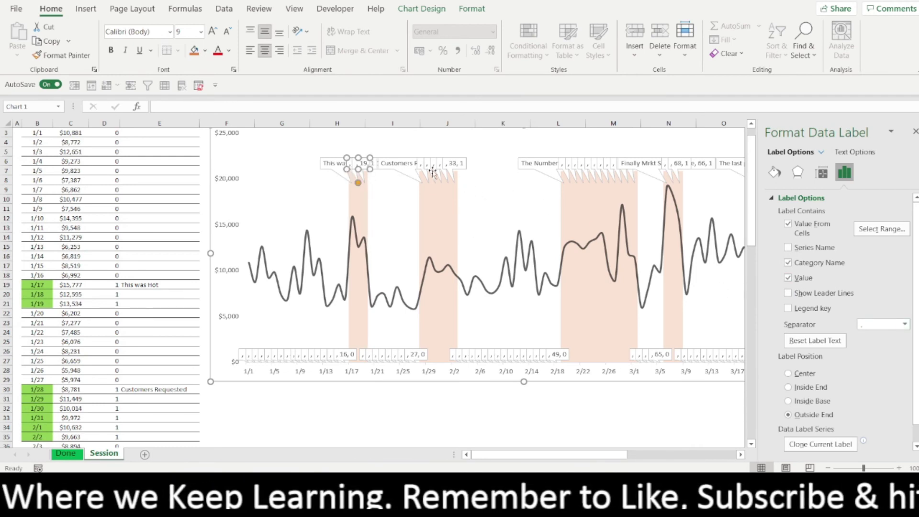
{"action": "left_click", "coordinate": [469, 217]}
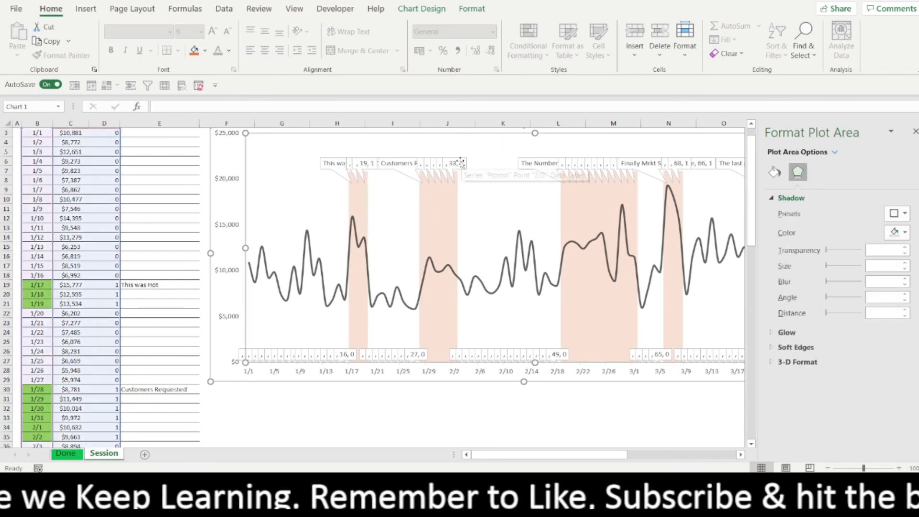
{"action": "left_click", "coordinate": [461, 163]}
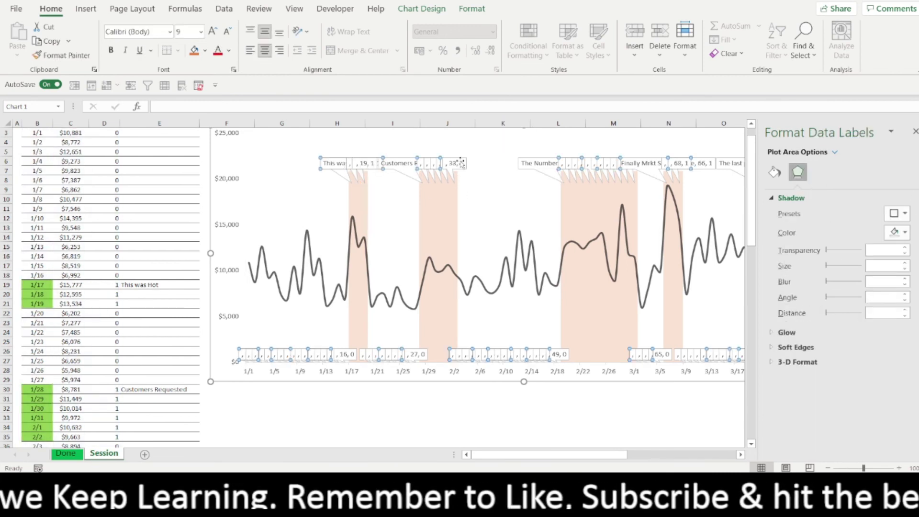
{"action": "right_click", "coordinate": [425, 157]}
{"action": "left_click", "coordinate": [459, 306]}
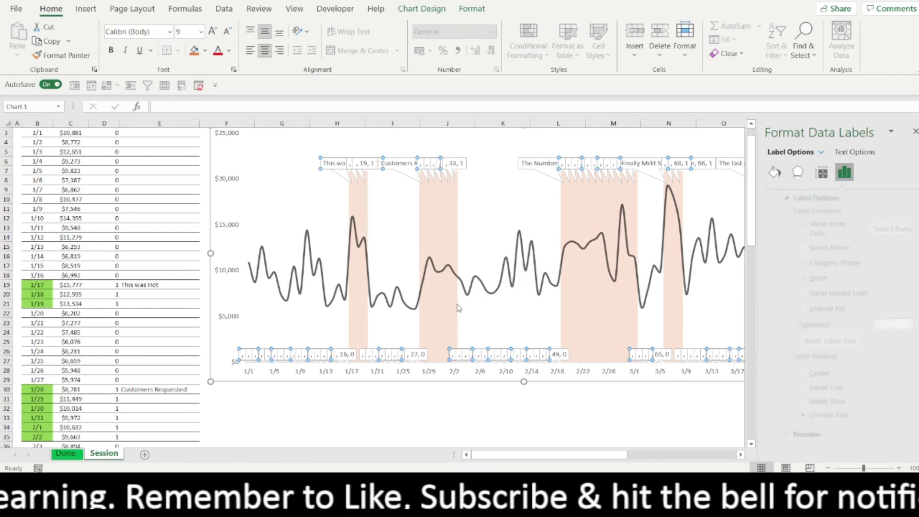
{"action": "left_click", "coordinate": [789, 264]}
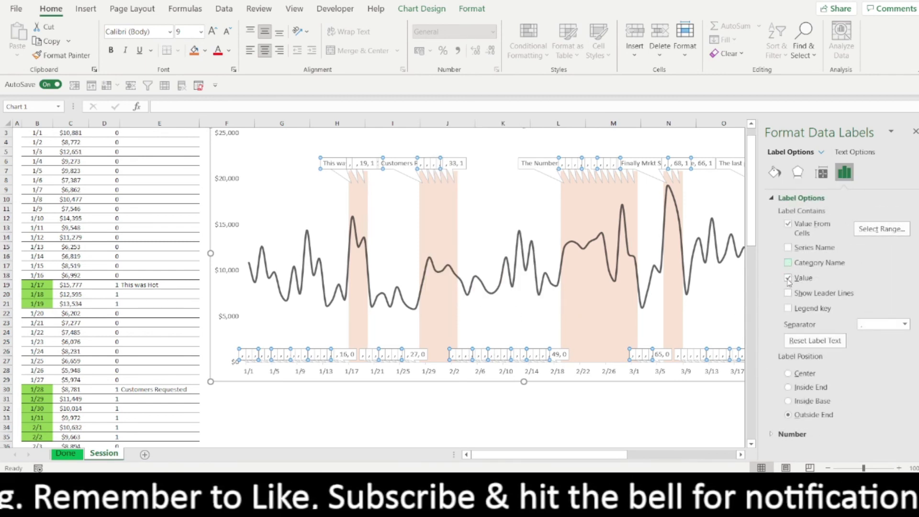
{"action": "left_click", "coordinate": [788, 280]}
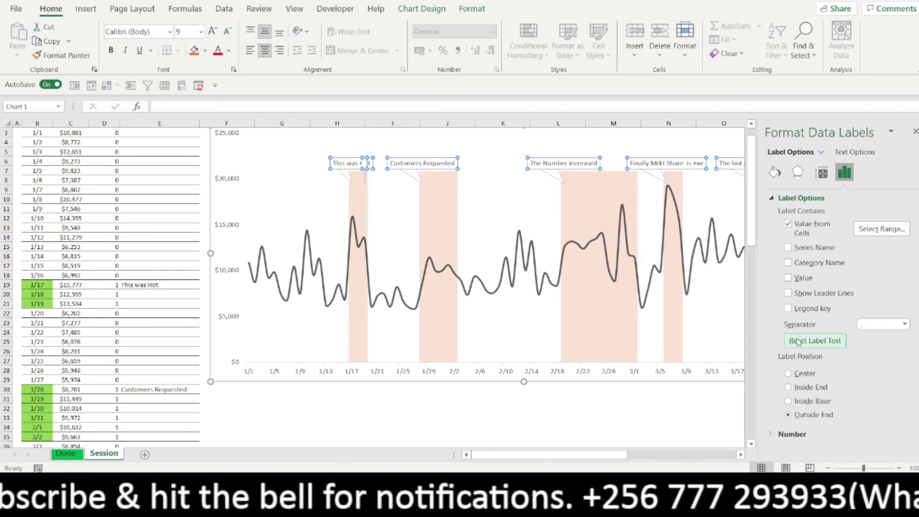
{"action": "left_click", "coordinate": [491, 217]}
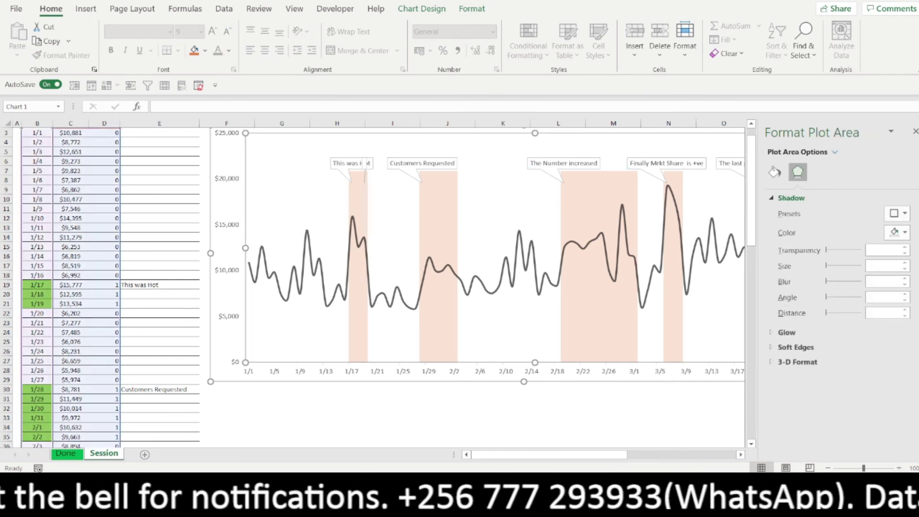
{"action": "left_click", "coordinate": [915, 131]}
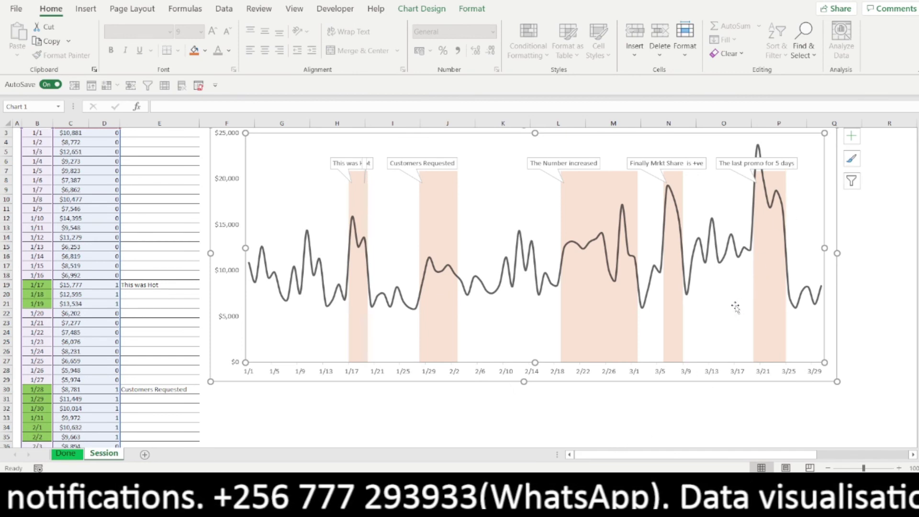
Step: Move the "Finally Mrkt Share" callout higher above its promo band and make its box narrower and taller
{"action": "left_click", "coordinate": [672, 158]}
{"action": "left_click", "coordinate": [666, 157]}
{"action": "left_click_drag", "start_coordinate": [665, 157], "coordinate": [691, 151]}
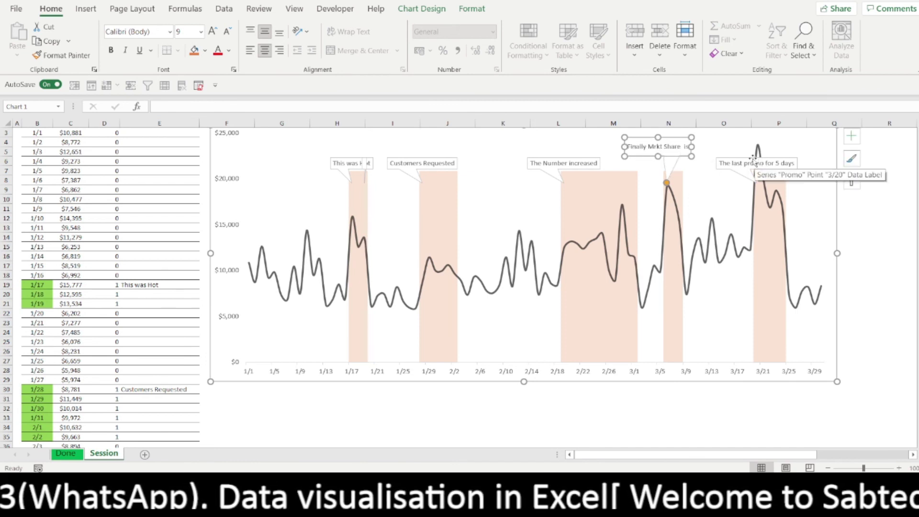
Step: Move "The last promo for 5 days" callout up and right of the revenue peak, and narrow it to wrap onto two lines
{"action": "left_click_drag", "start_coordinate": [753, 159], "coordinate": [793, 140]}
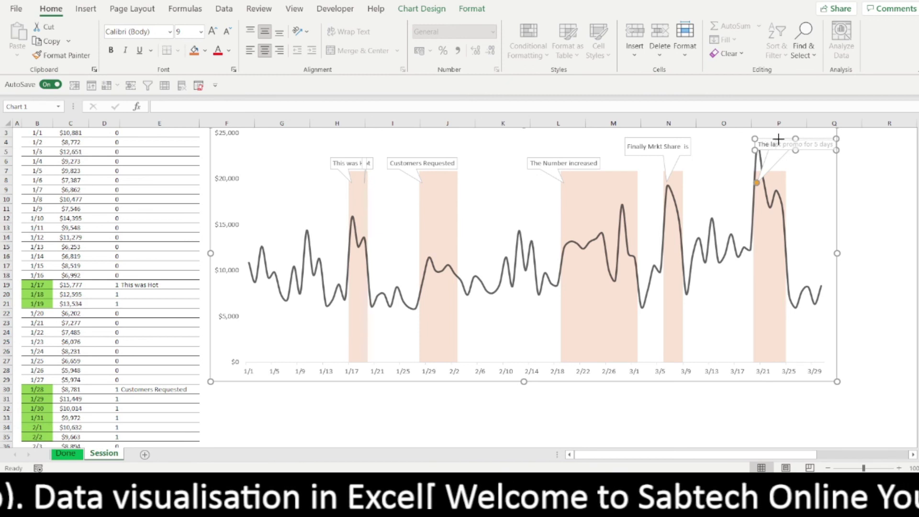
{"action": "left_click_drag", "start_coordinate": [836, 149], "coordinate": [811, 147]}
{"action": "left_click", "coordinate": [861, 221]}
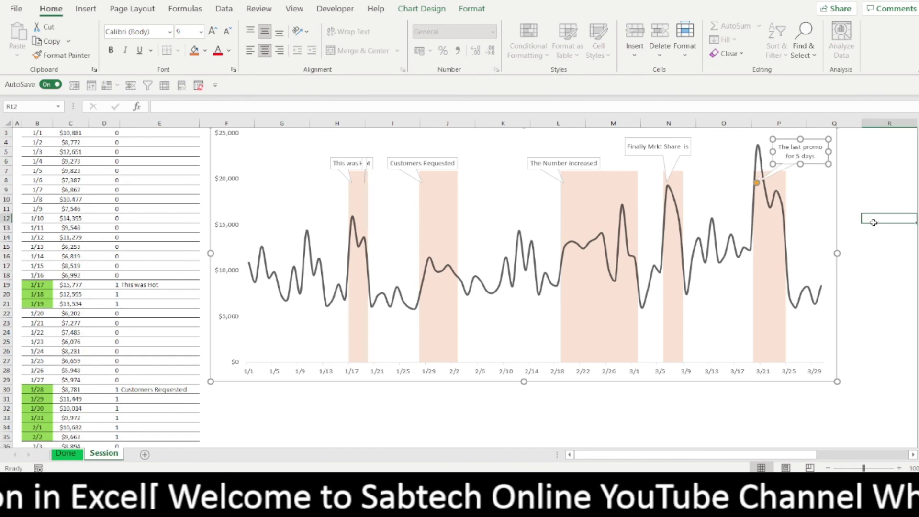
{"action": "scroll", "coordinate": [475, 243], "scroll_direction": "up", "scroll_amount": 1}
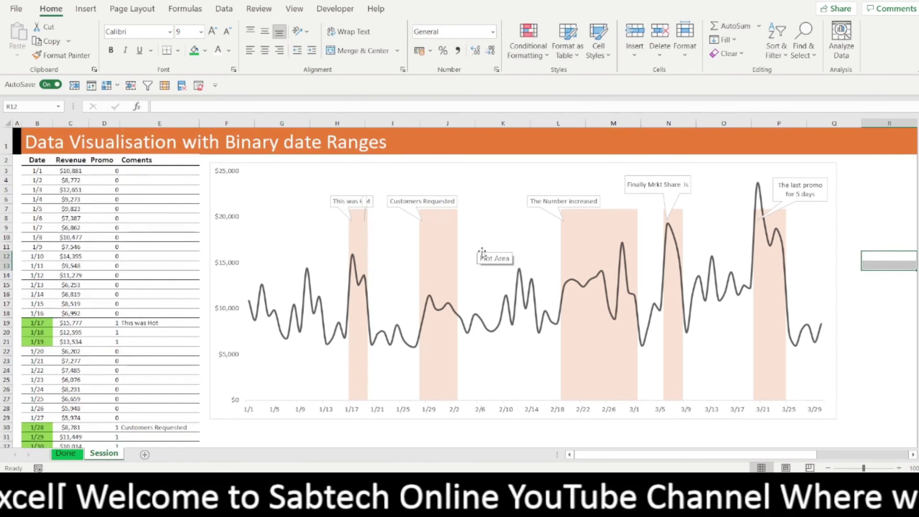
{"action": "left_click", "coordinate": [368, 202]}
{"action": "left_click", "coordinate": [372, 201]}
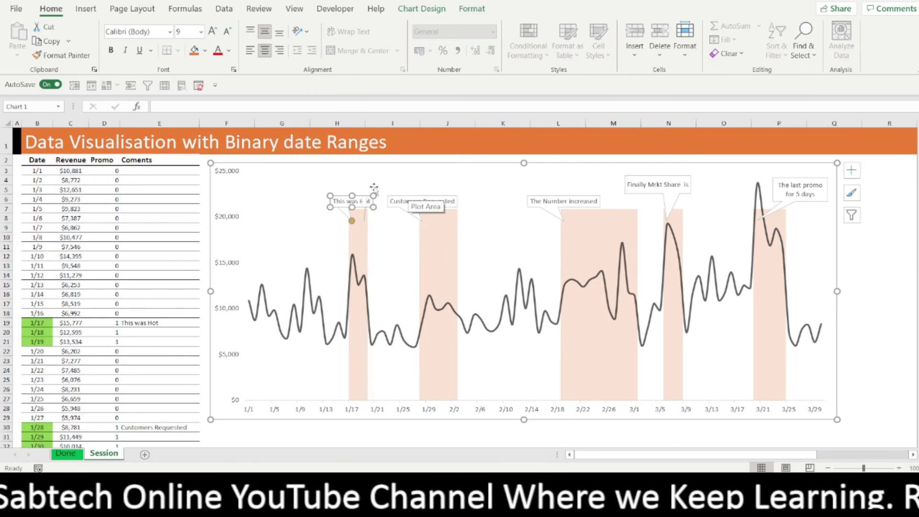
{"action": "left_click", "coordinate": [371, 230]}
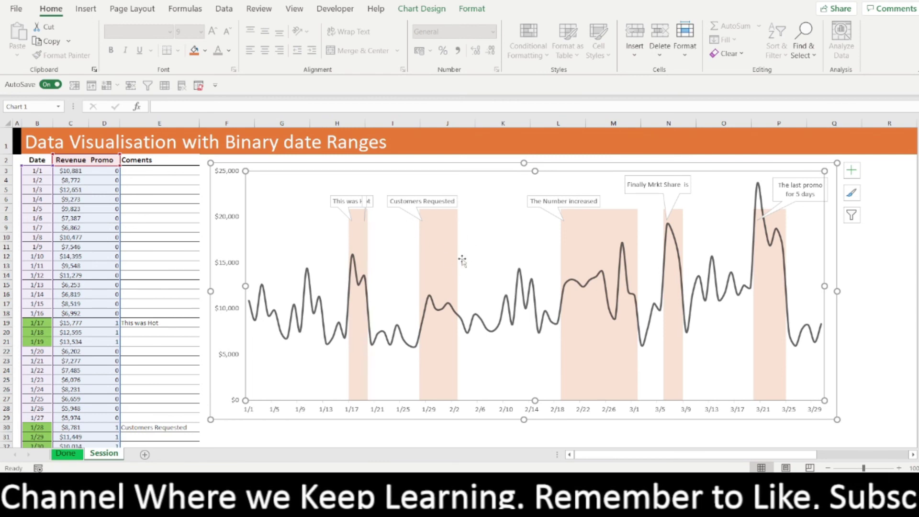
{"action": "mouse_move", "coordinate": [620, 261]}
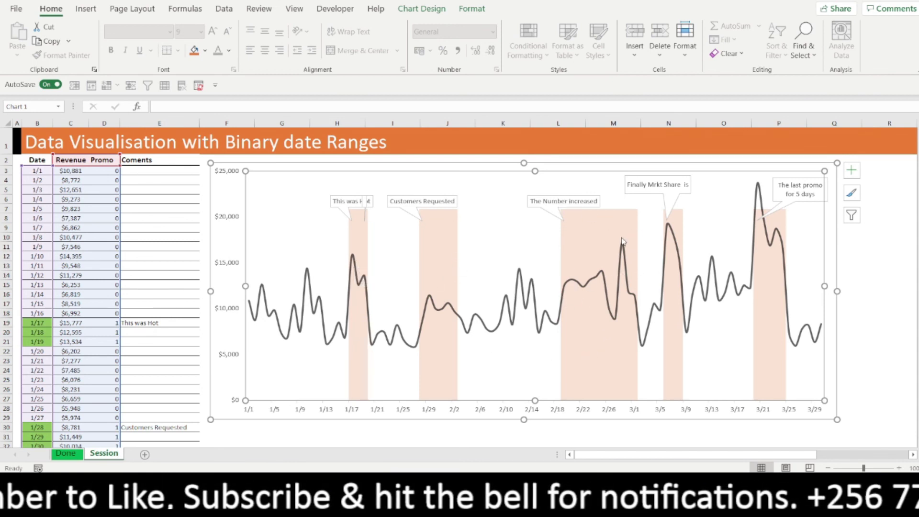
{"action": "mouse_move", "coordinate": [676, 218]}
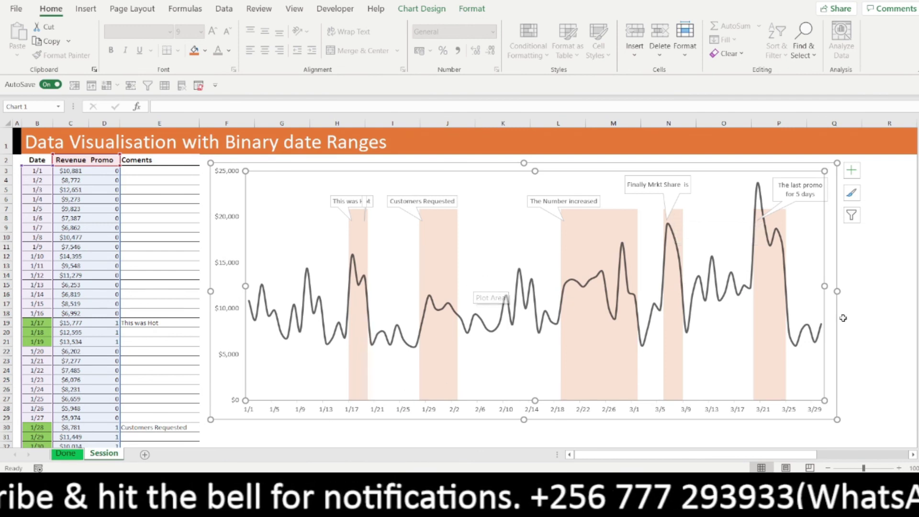
{"action": "left_click", "coordinate": [856, 294]}
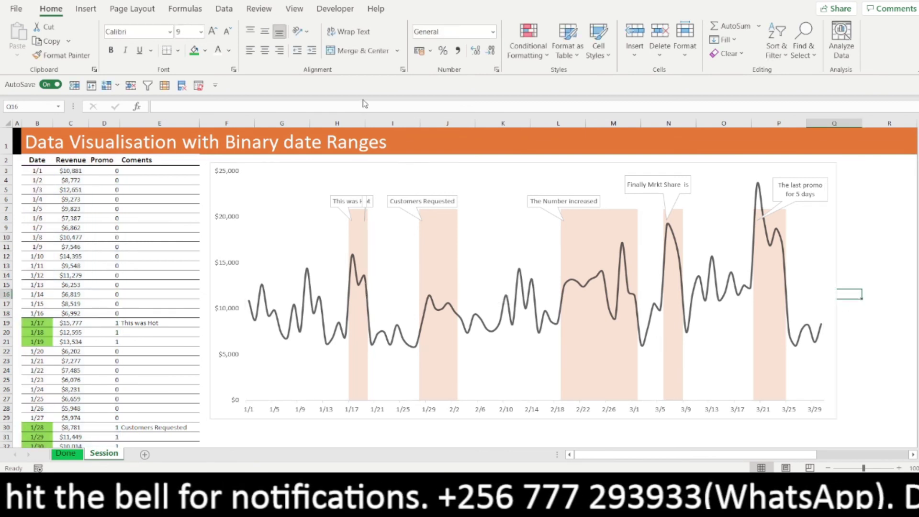